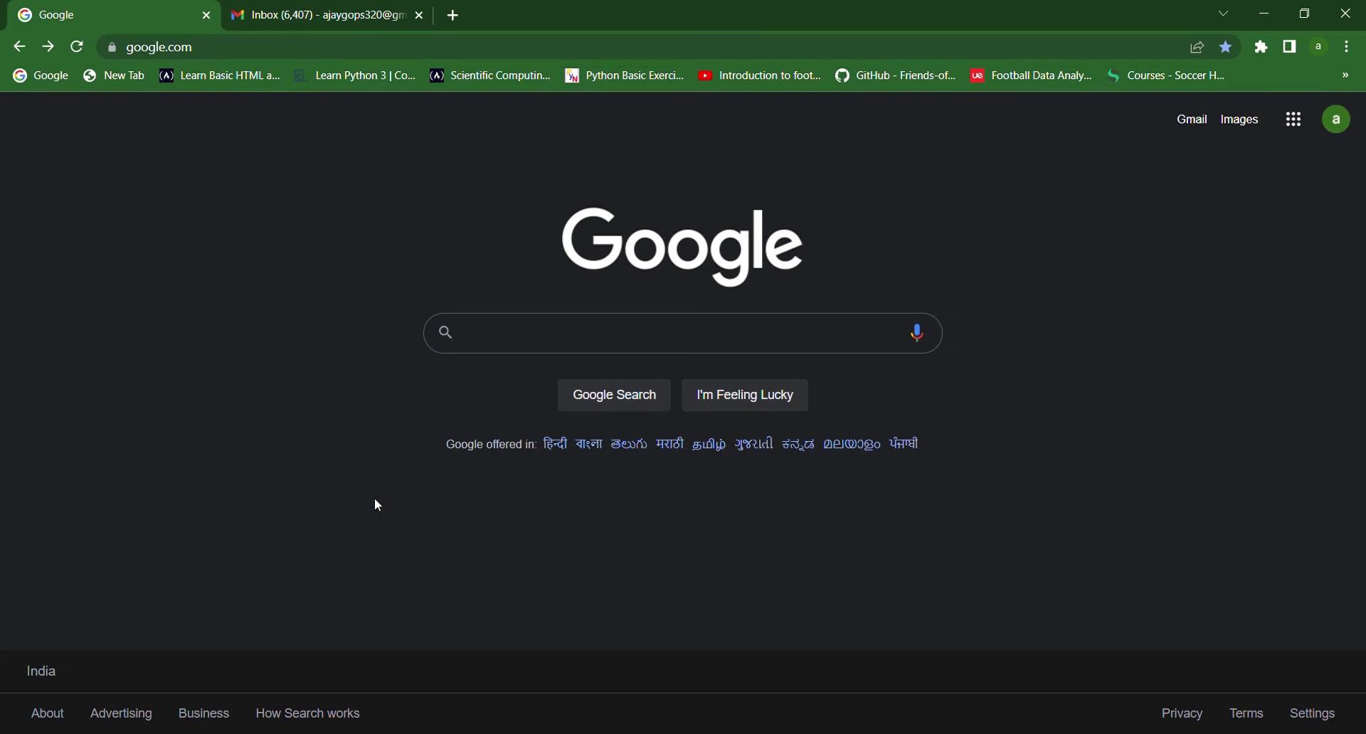
- Search Google for 'surveyaan' using the autocomplete suggestion
click(497, 352)
text(s)
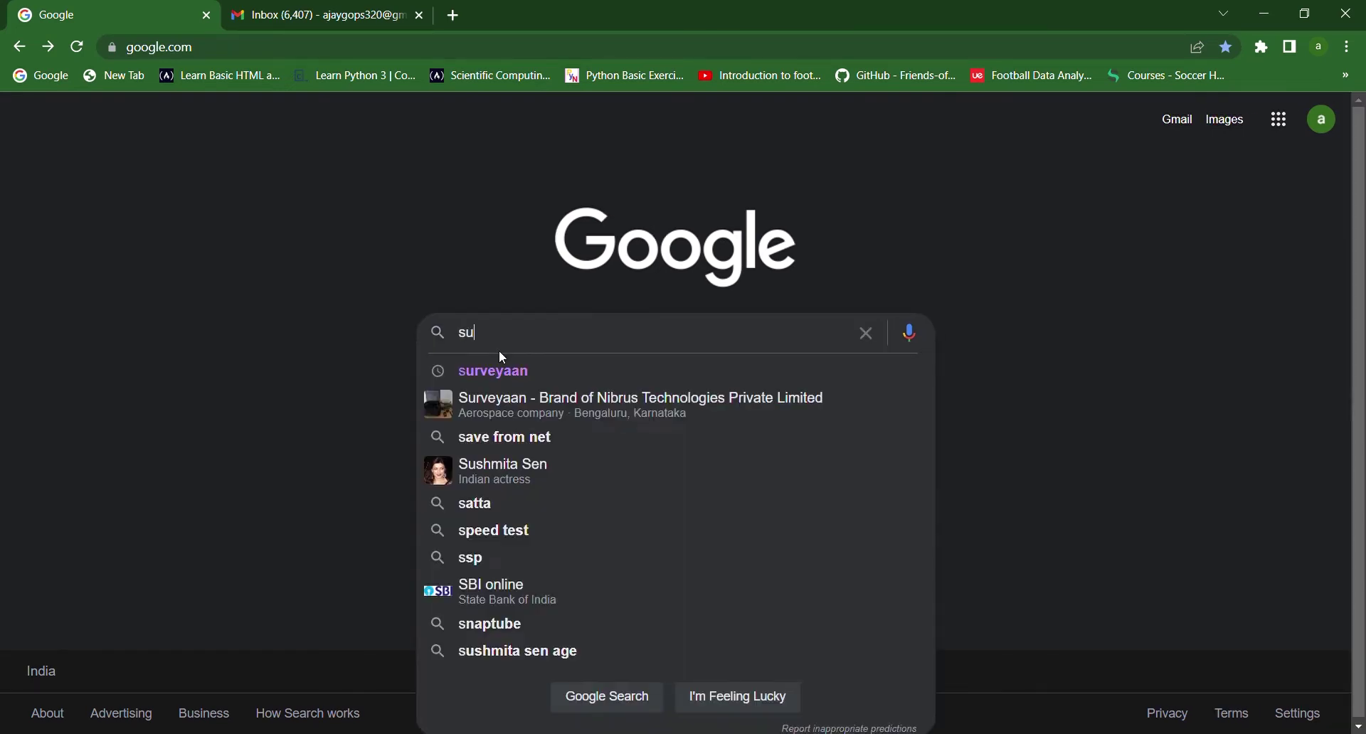
text(u)
click(516, 373)
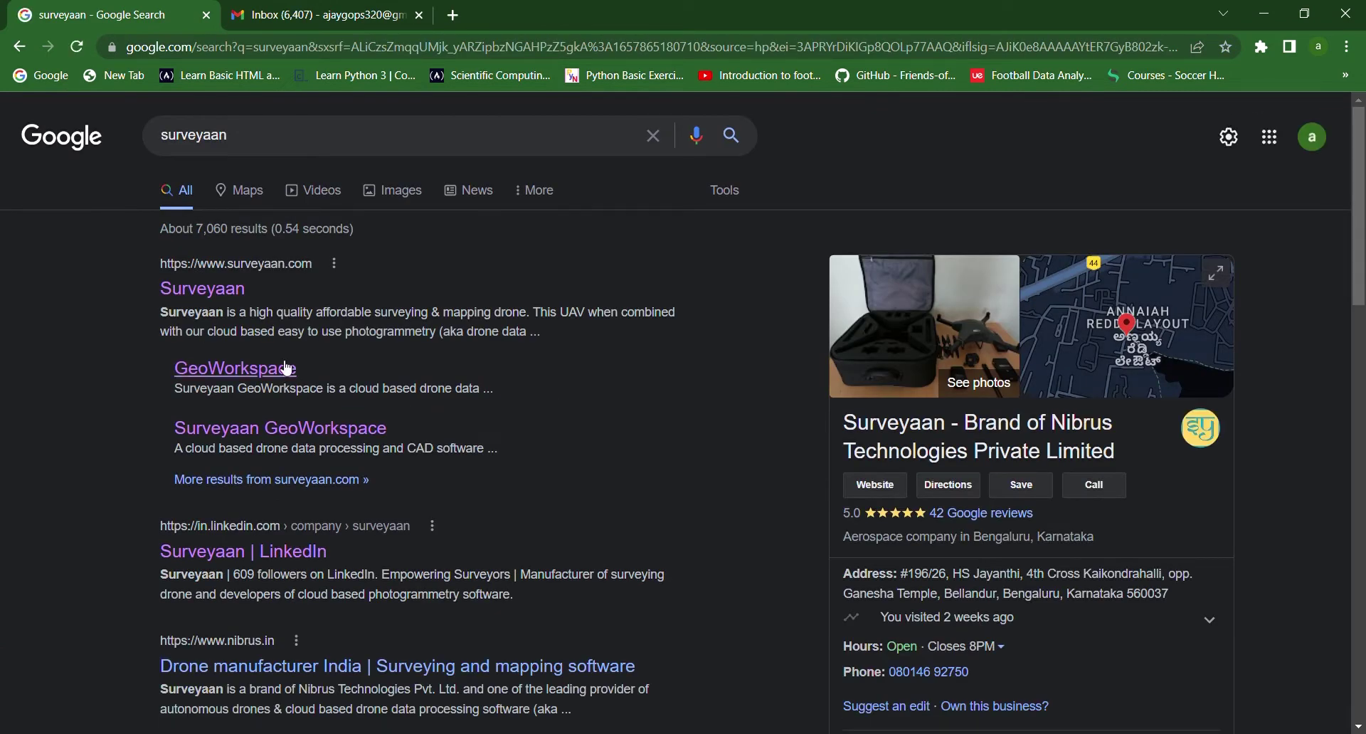
- Go from the Surveyaan result to the GeoWorkspace product page, then open the GeoWorkSpace app in a new tab
click(212, 288)
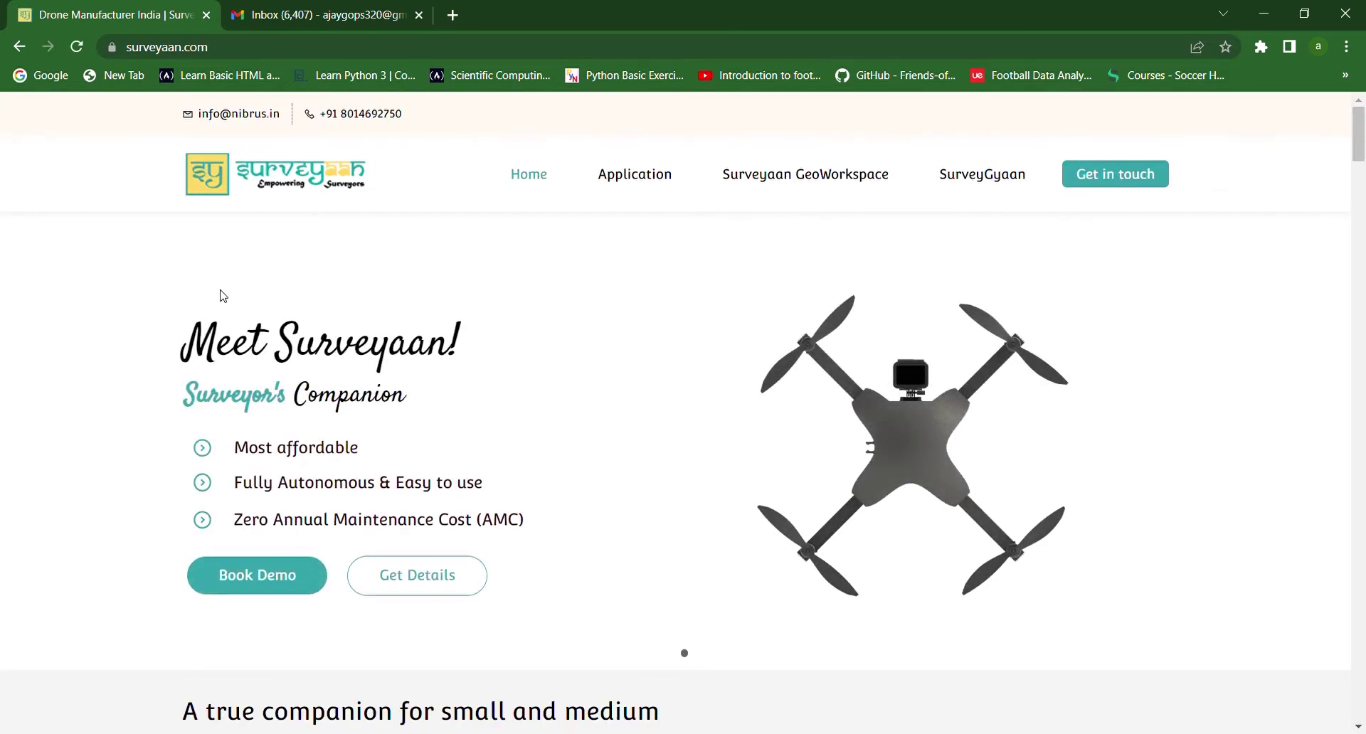
click(756, 187)
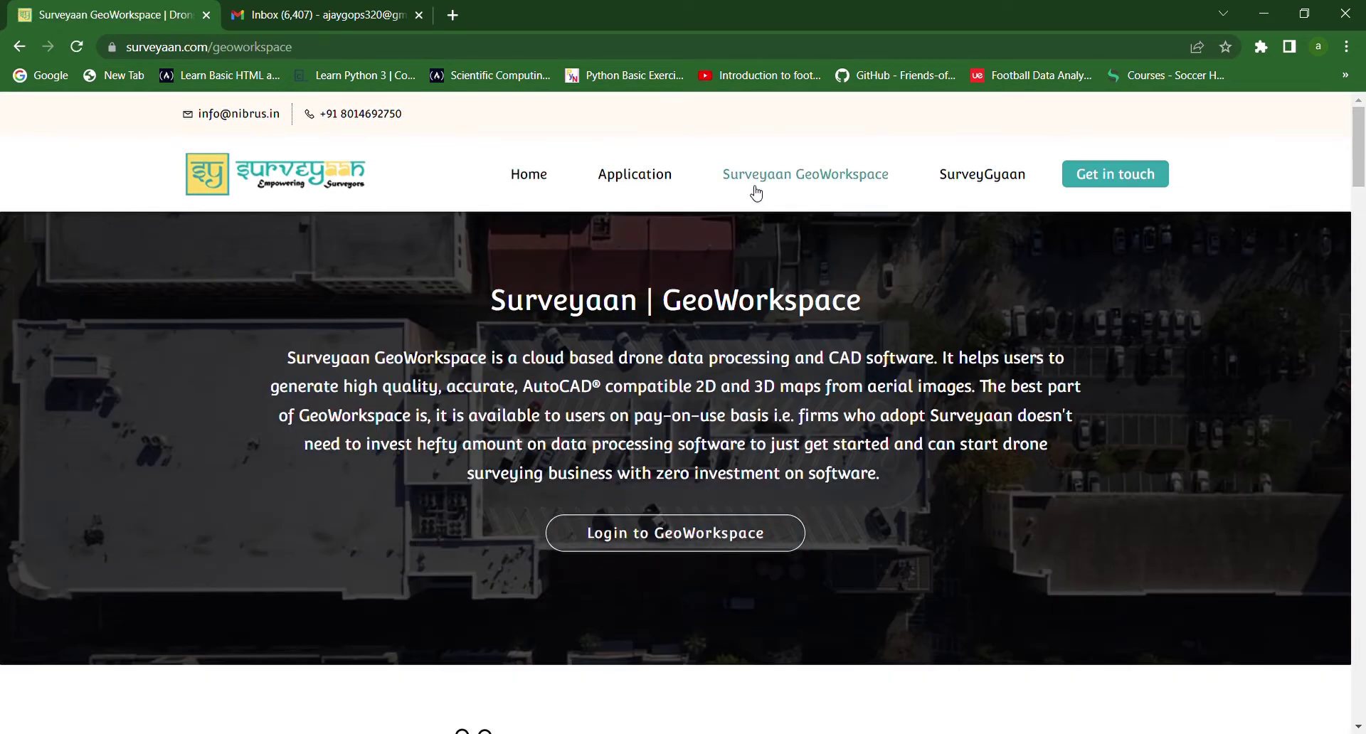
click(711, 530)
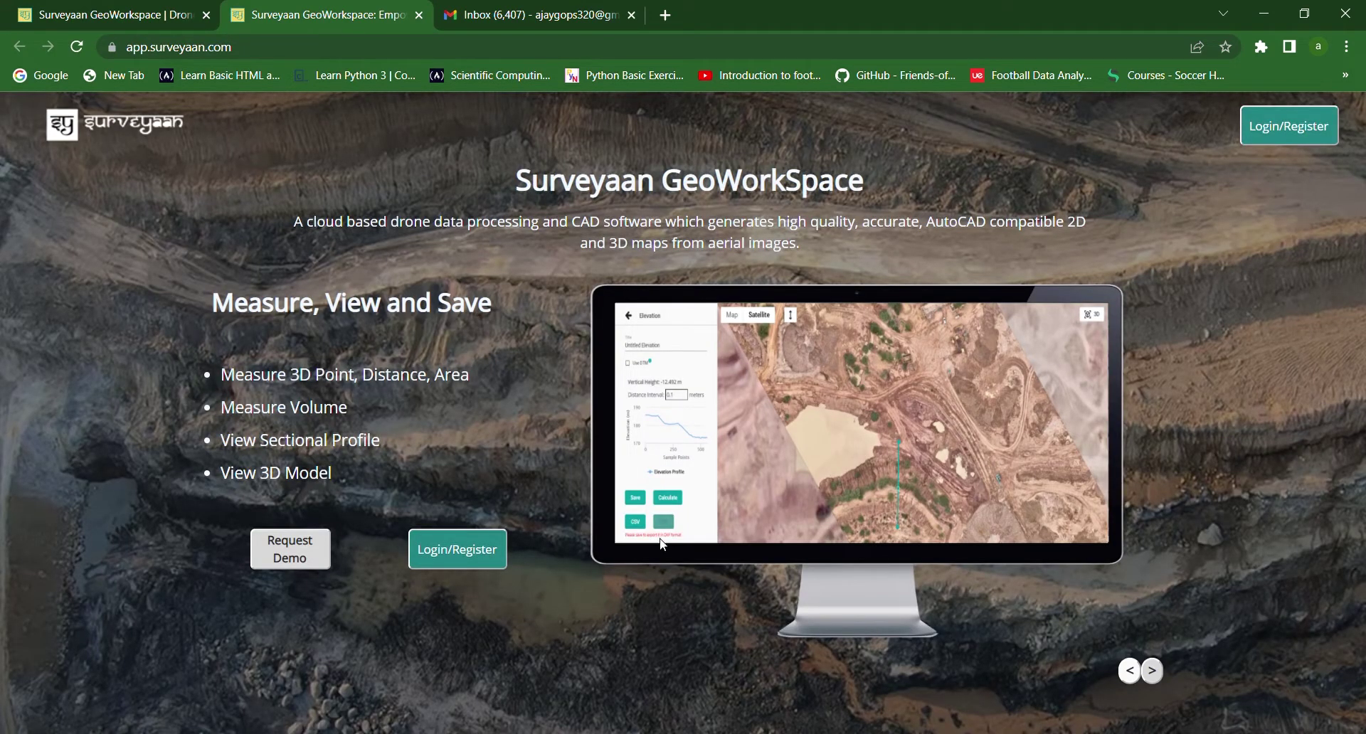
- Switch to the Register form and enter the user's first and last name
click(502, 555)
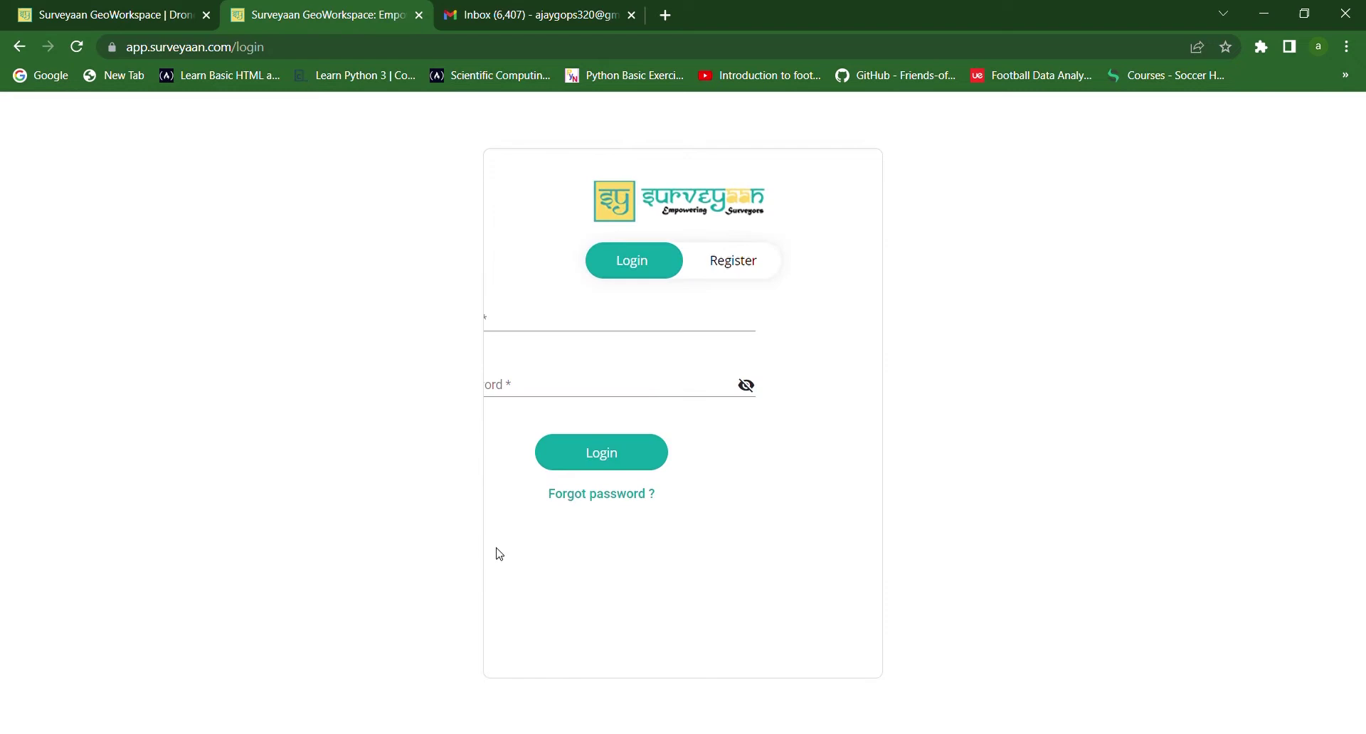
click(706, 275)
click(618, 314)
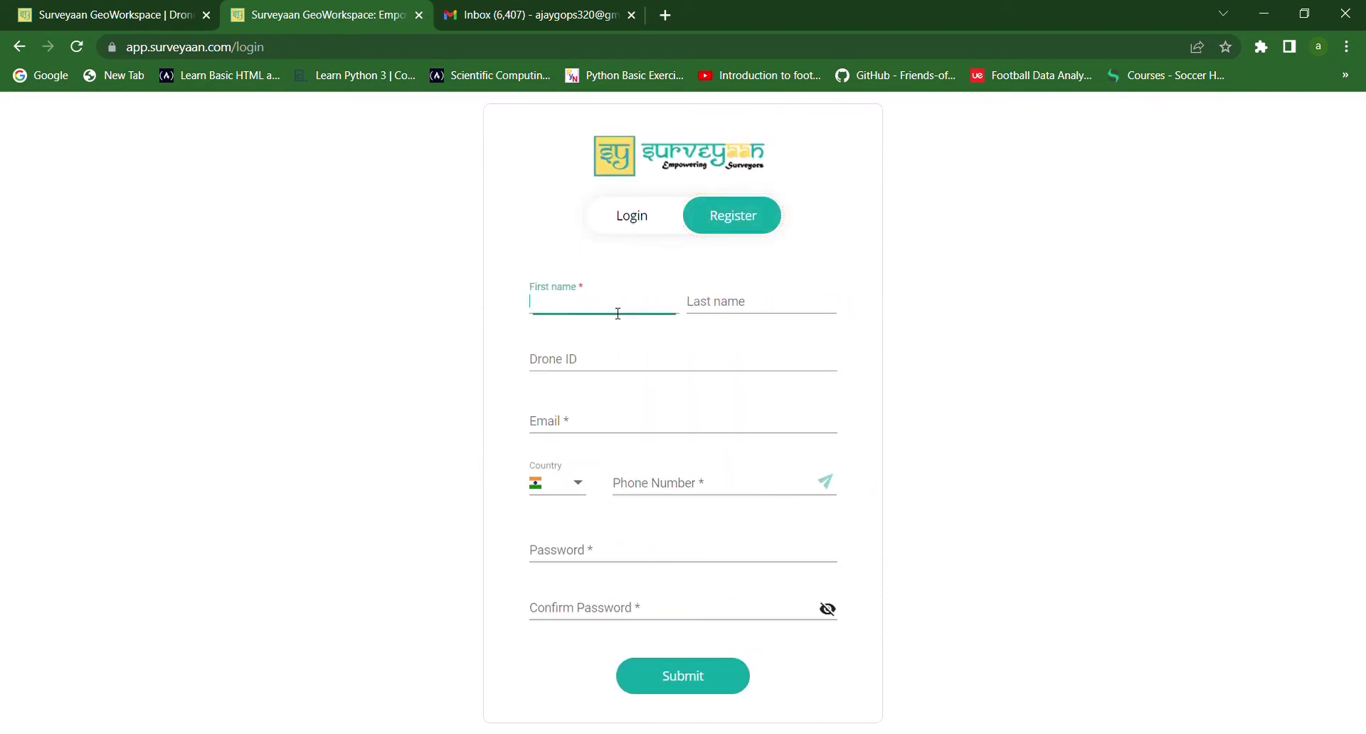
click(724, 314)
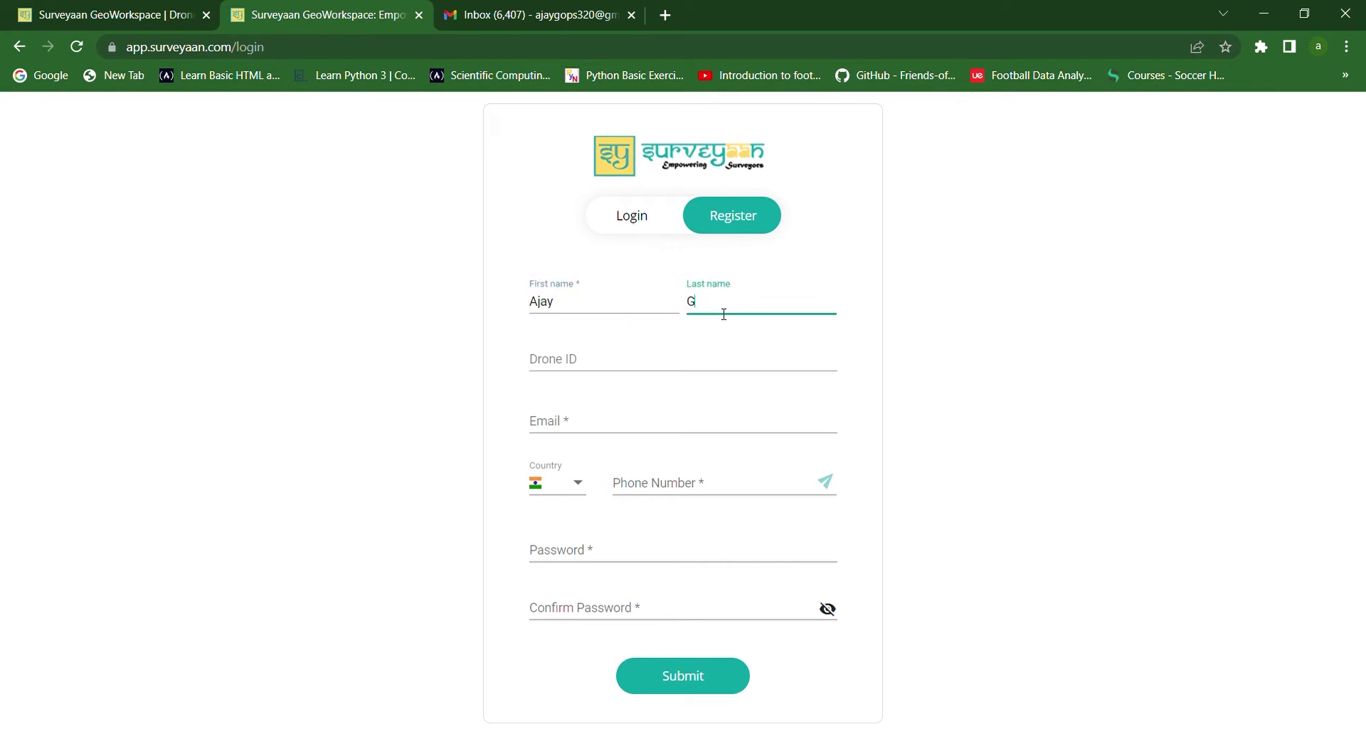
- Enter the user's e-mail address and phone number, with India as the country
click(597, 422)
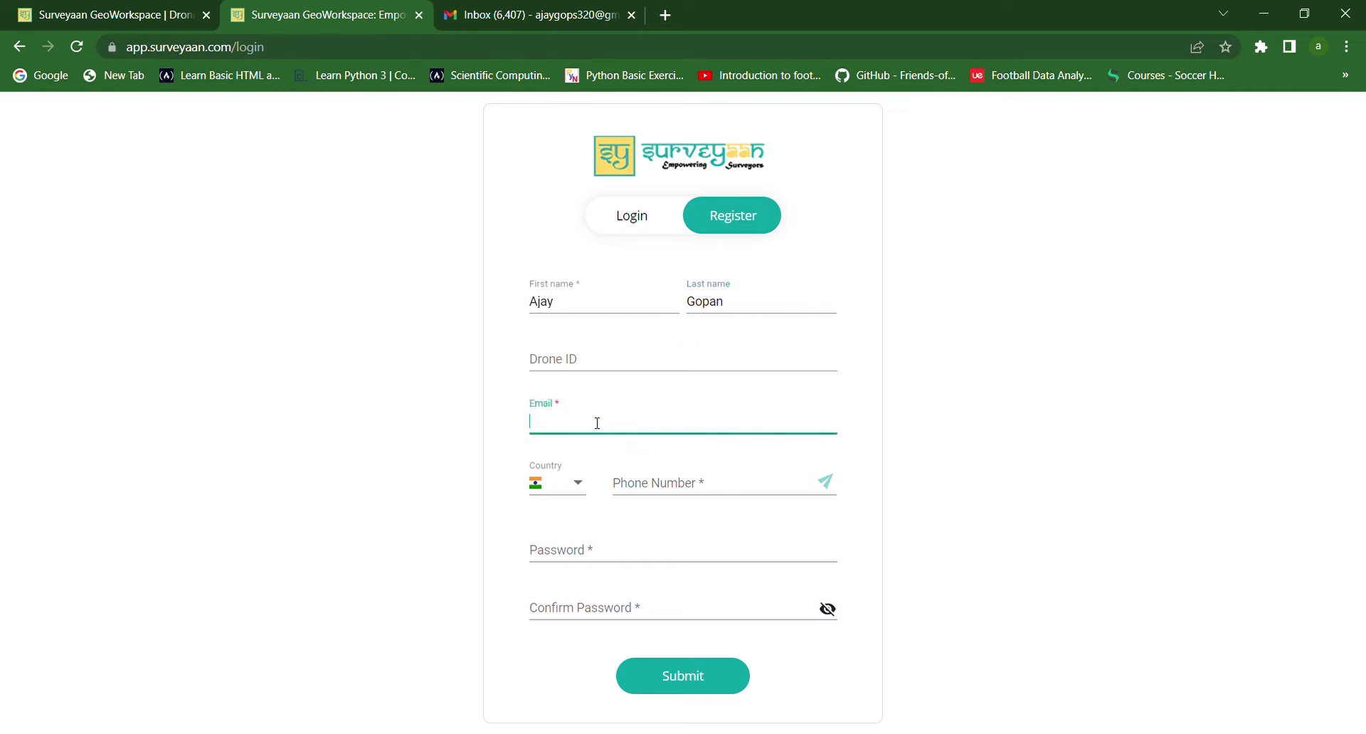
click(687, 483)
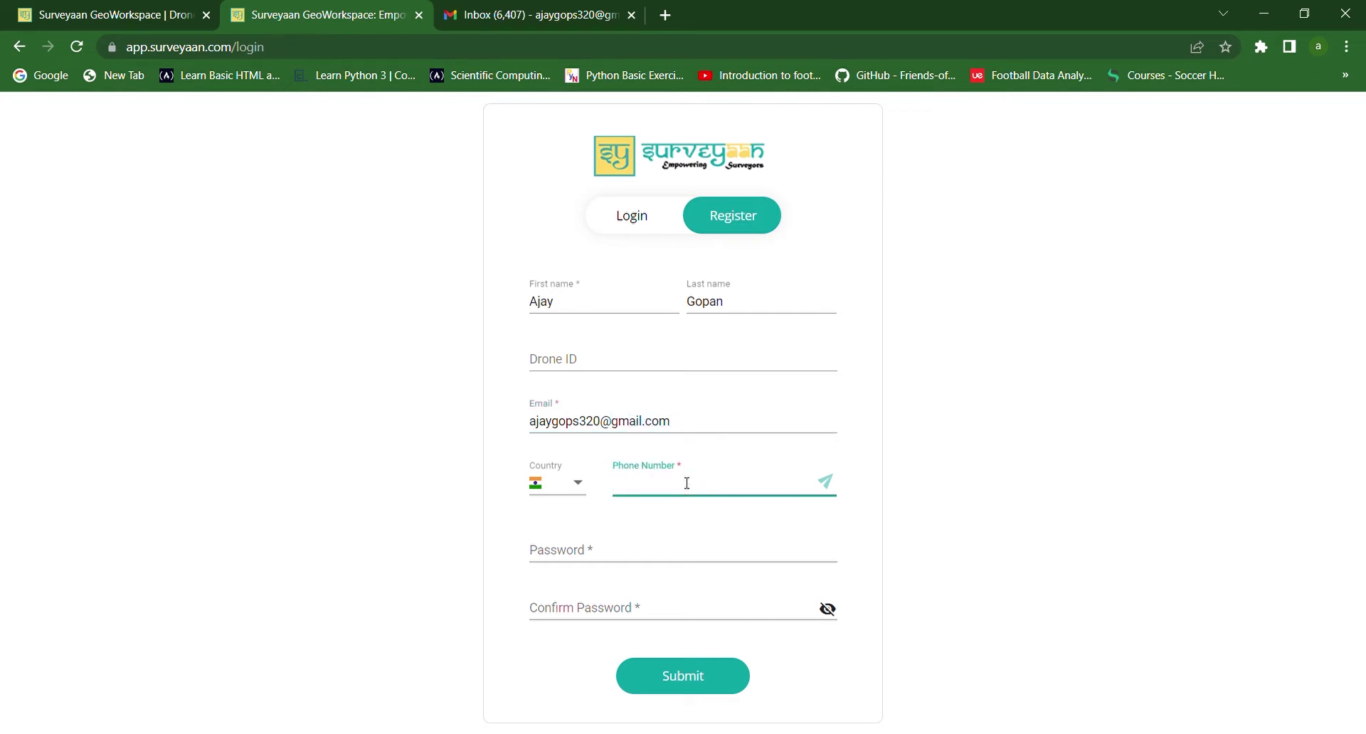
click(837, 490)
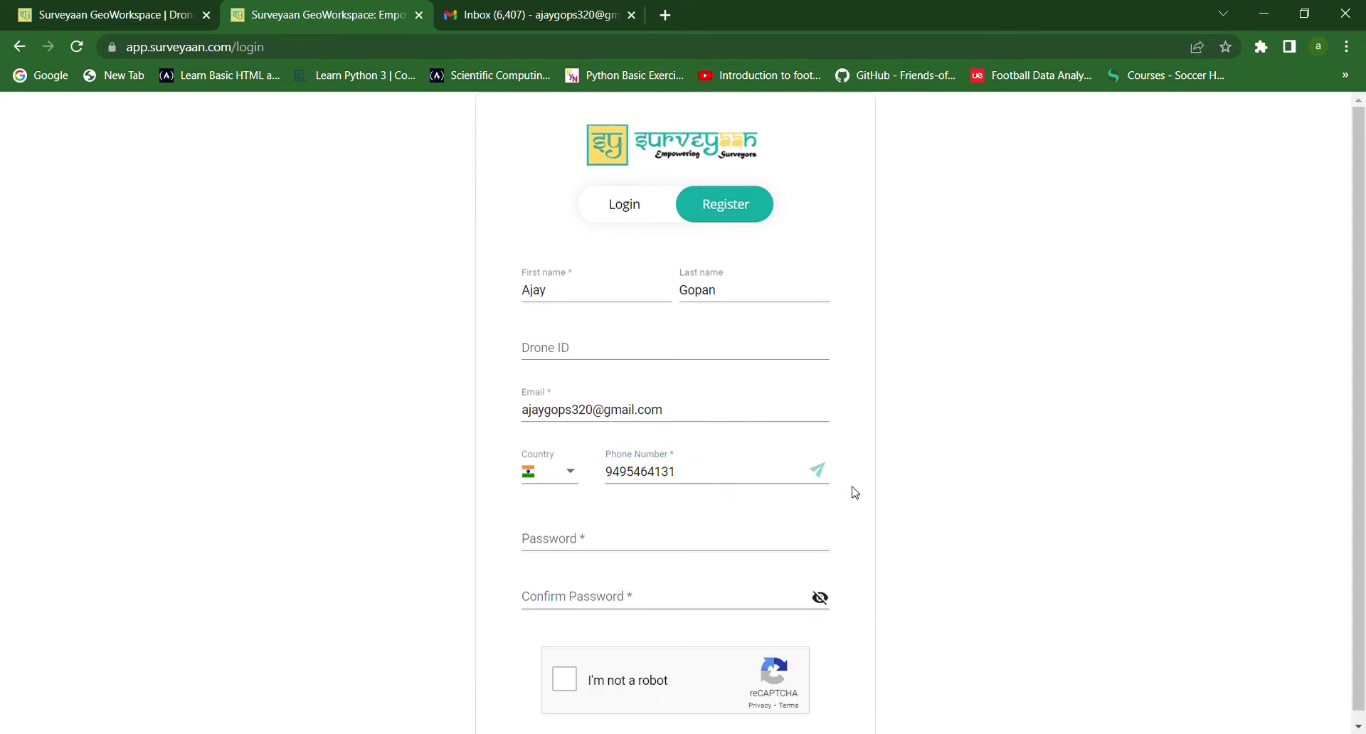
click(569, 475)
click(549, 482)
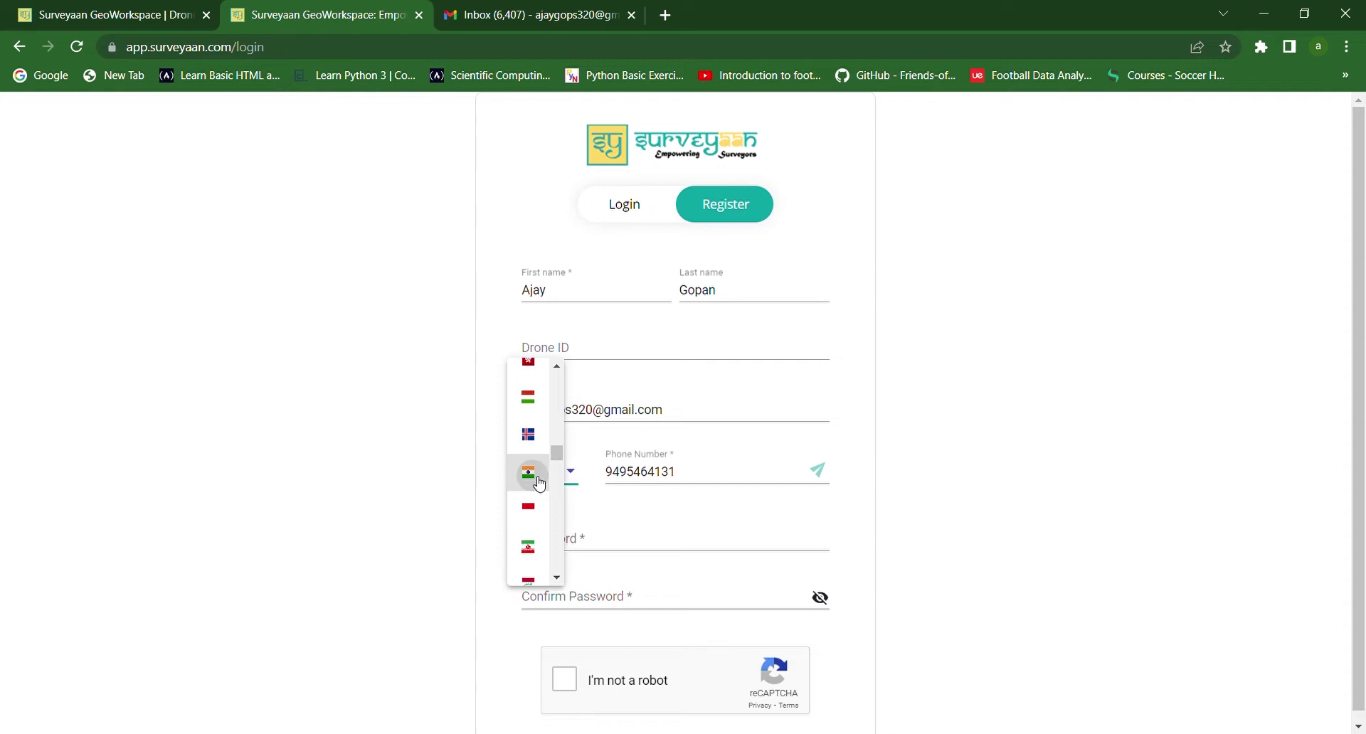
- Enter and confirm the account password, then complete the 'I'm not a robot' check
click(589, 542)
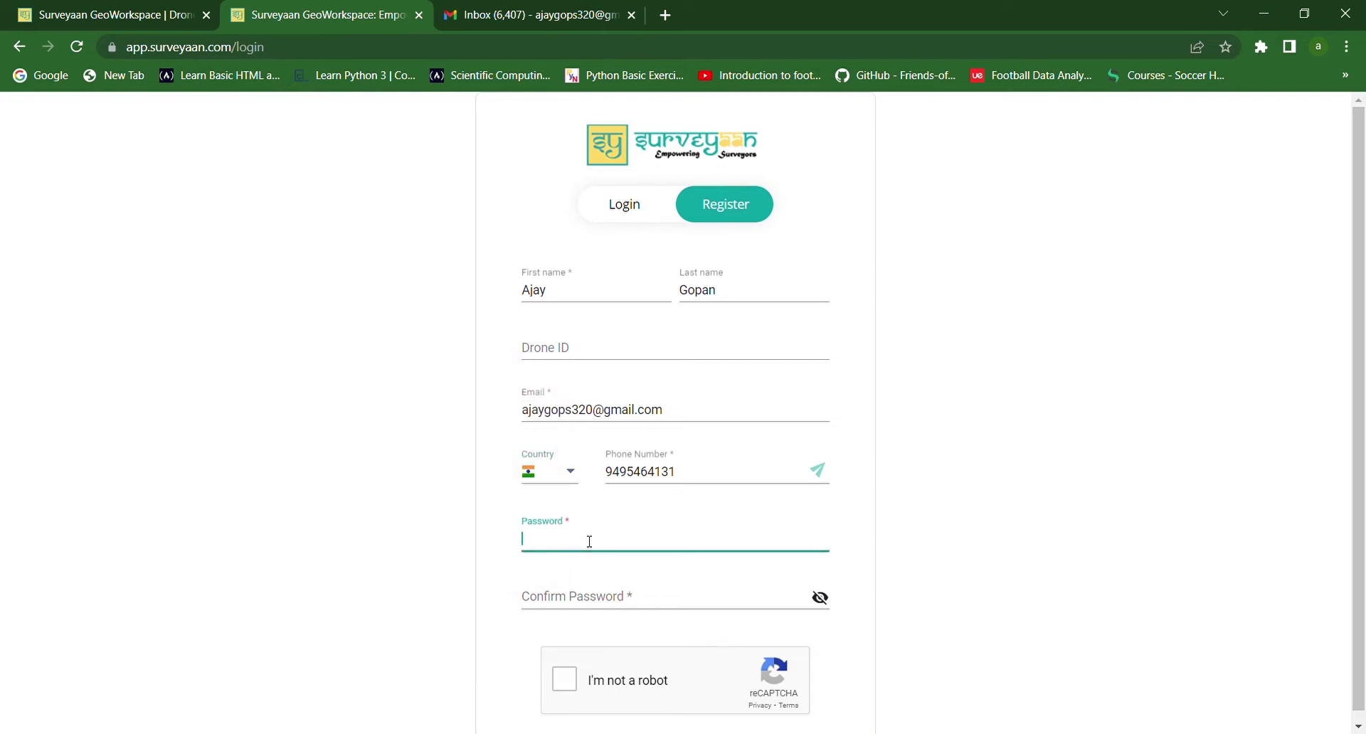
text(••••••••••)
click(582, 592)
text(•••••••)
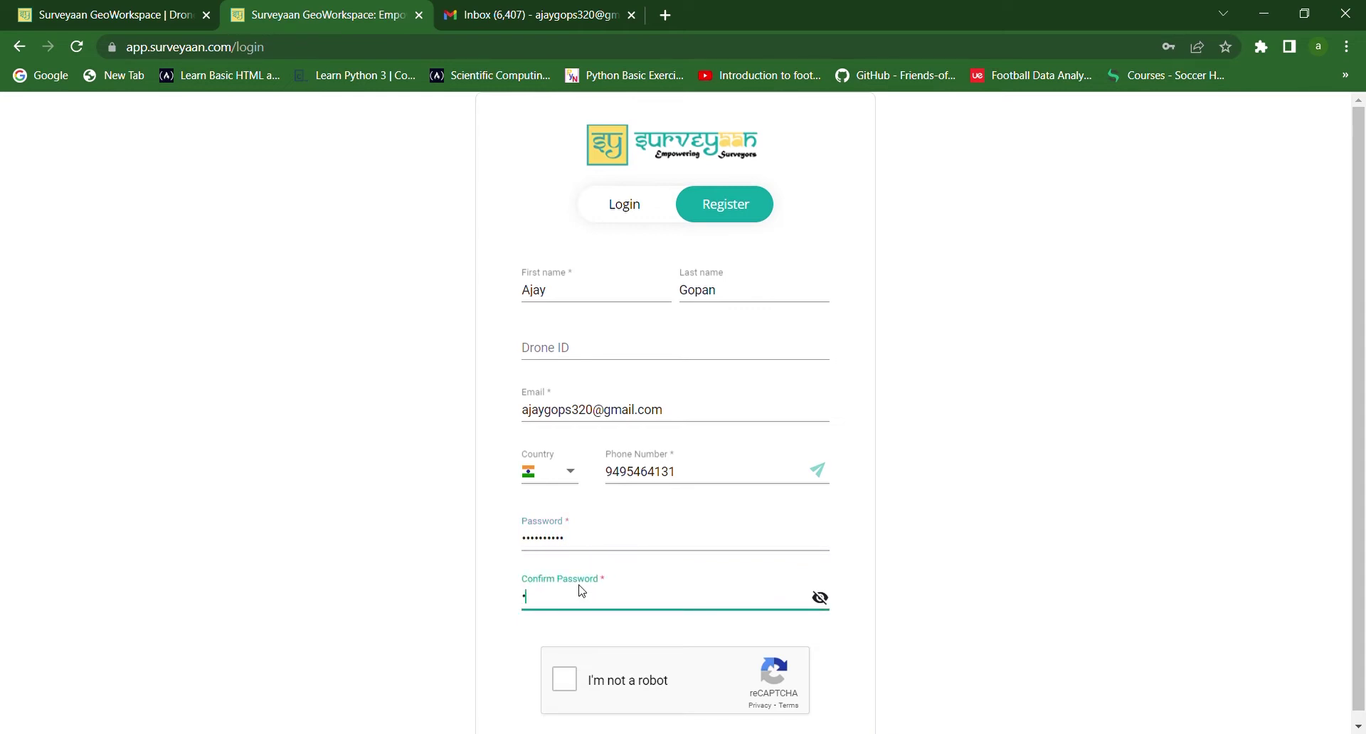
text(•••)
click(565, 678)
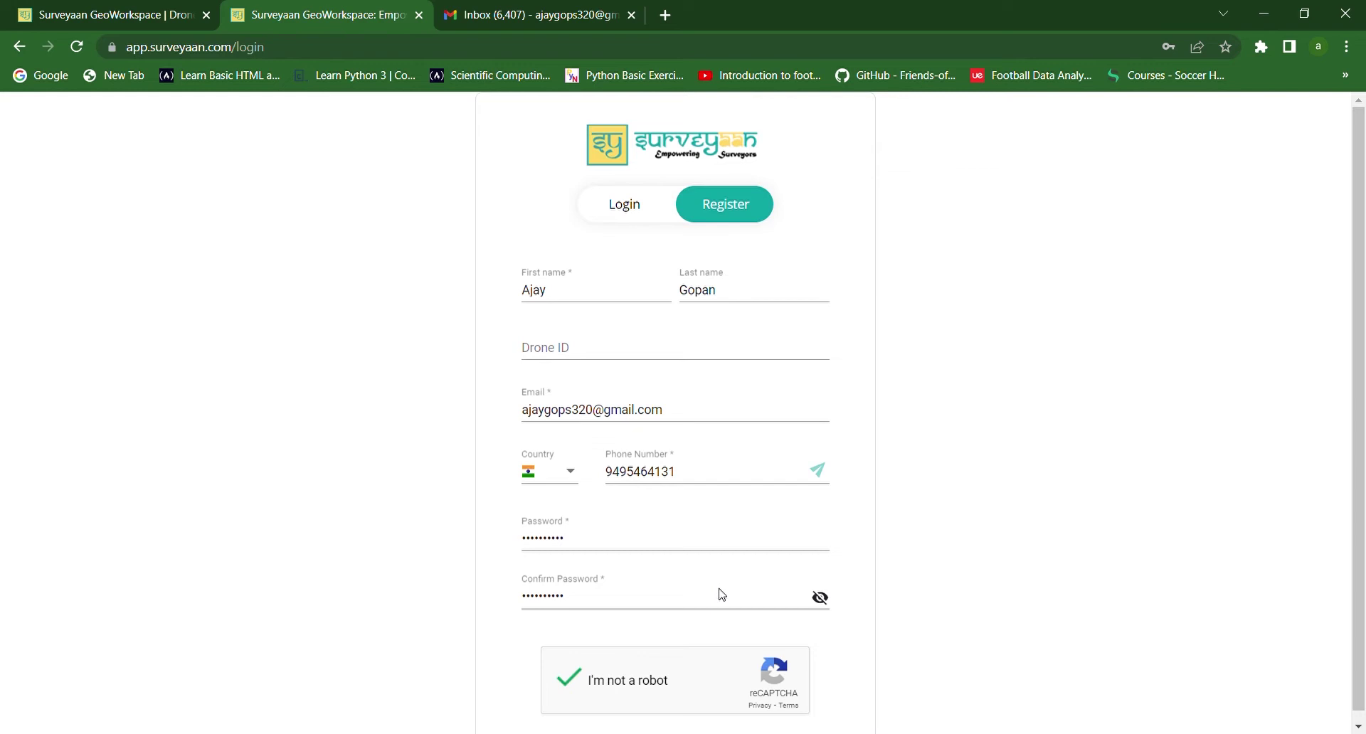
mouse_move(775, 550)
- Send a one-time code to the phone, enter the received code and verify it
click(818, 472)
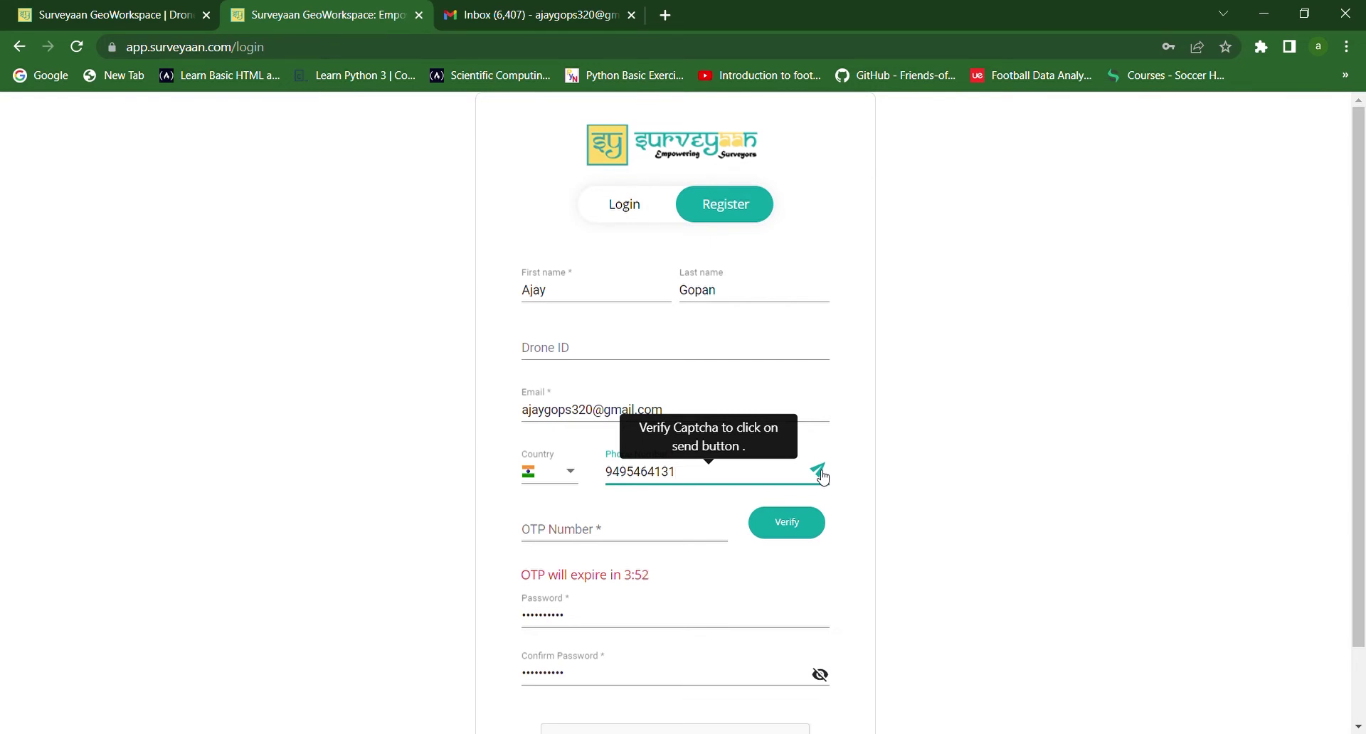
click(612, 537)
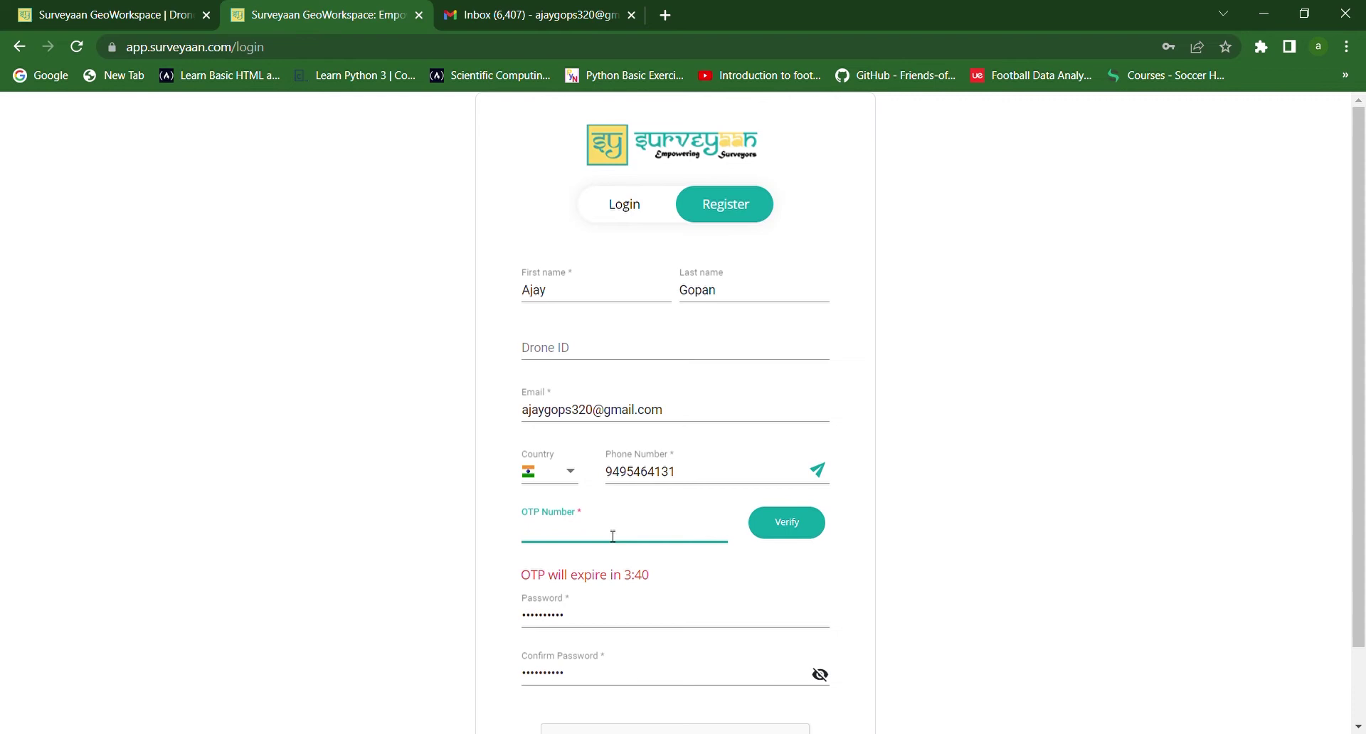
click(762, 532)
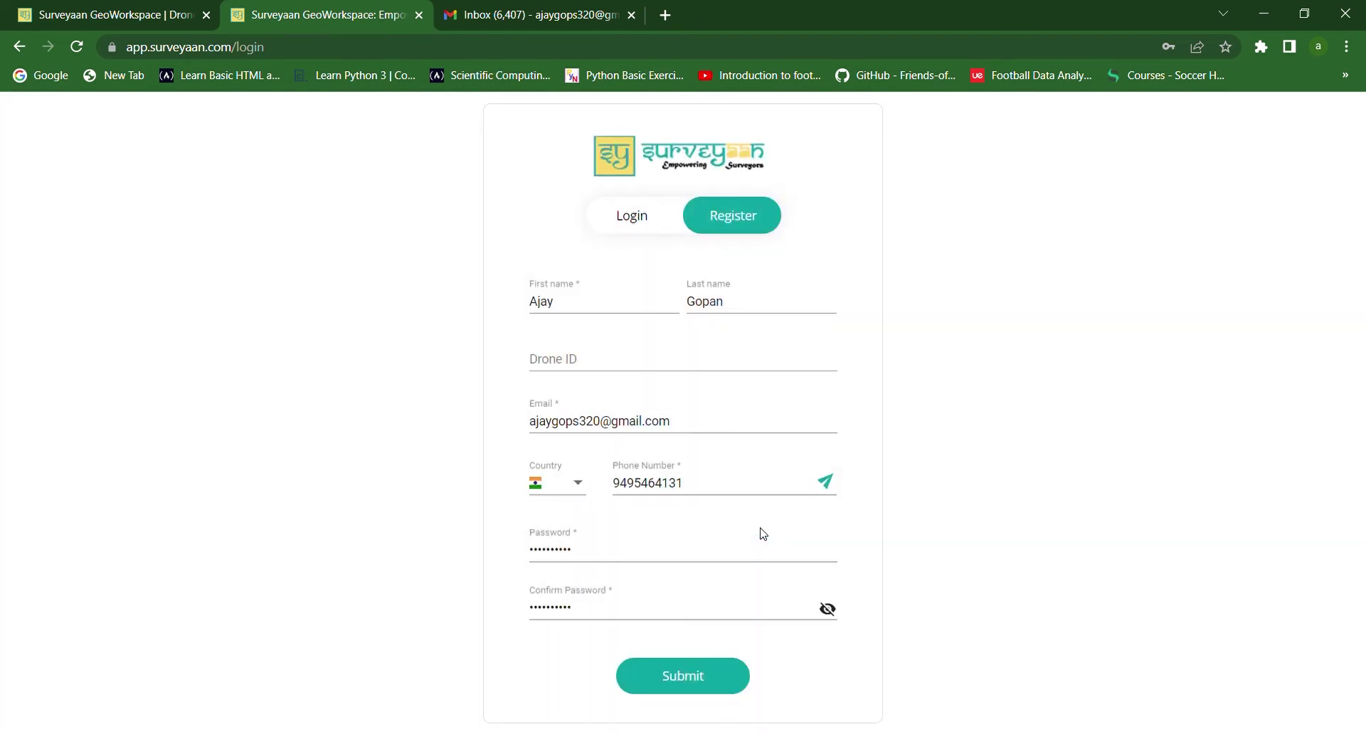
- Submit the registration, acknowledge the 'Please verify your email' notice, and go to Gmail
click(708, 686)
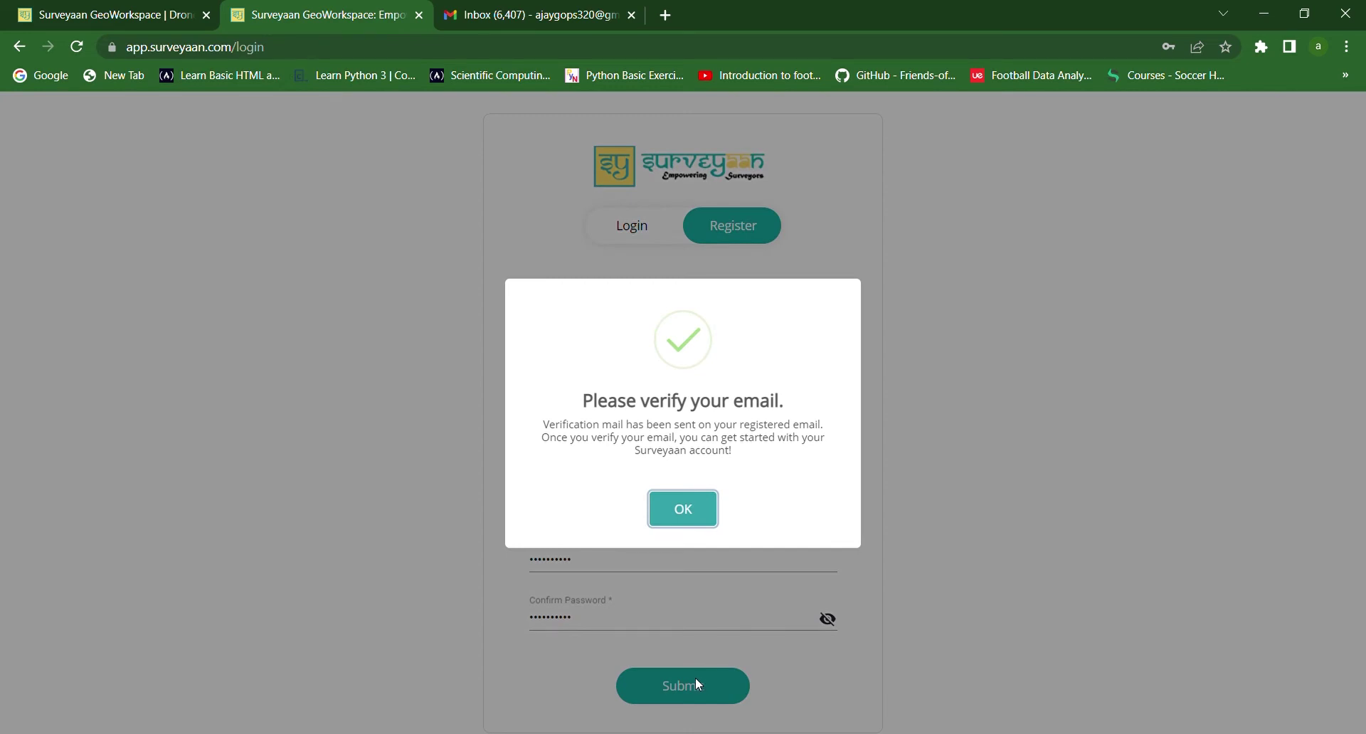
click(670, 509)
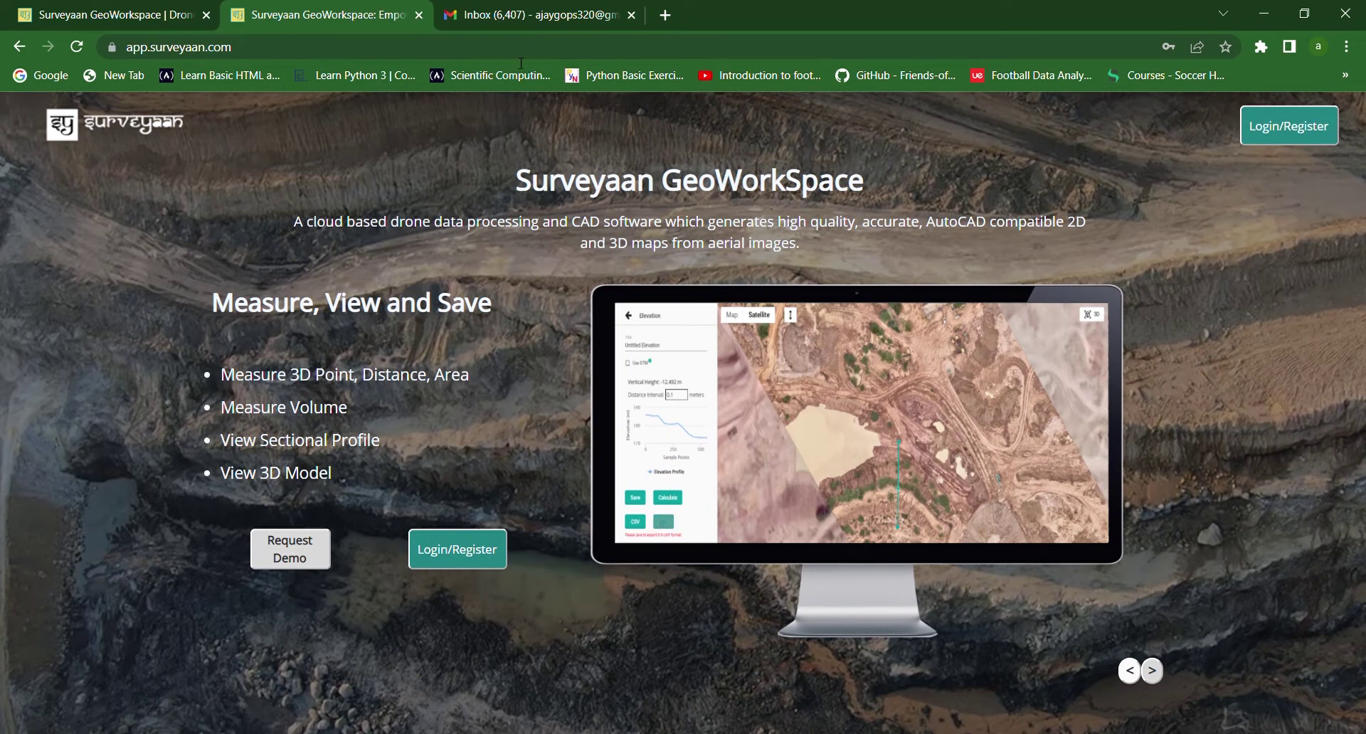
click(511, 17)
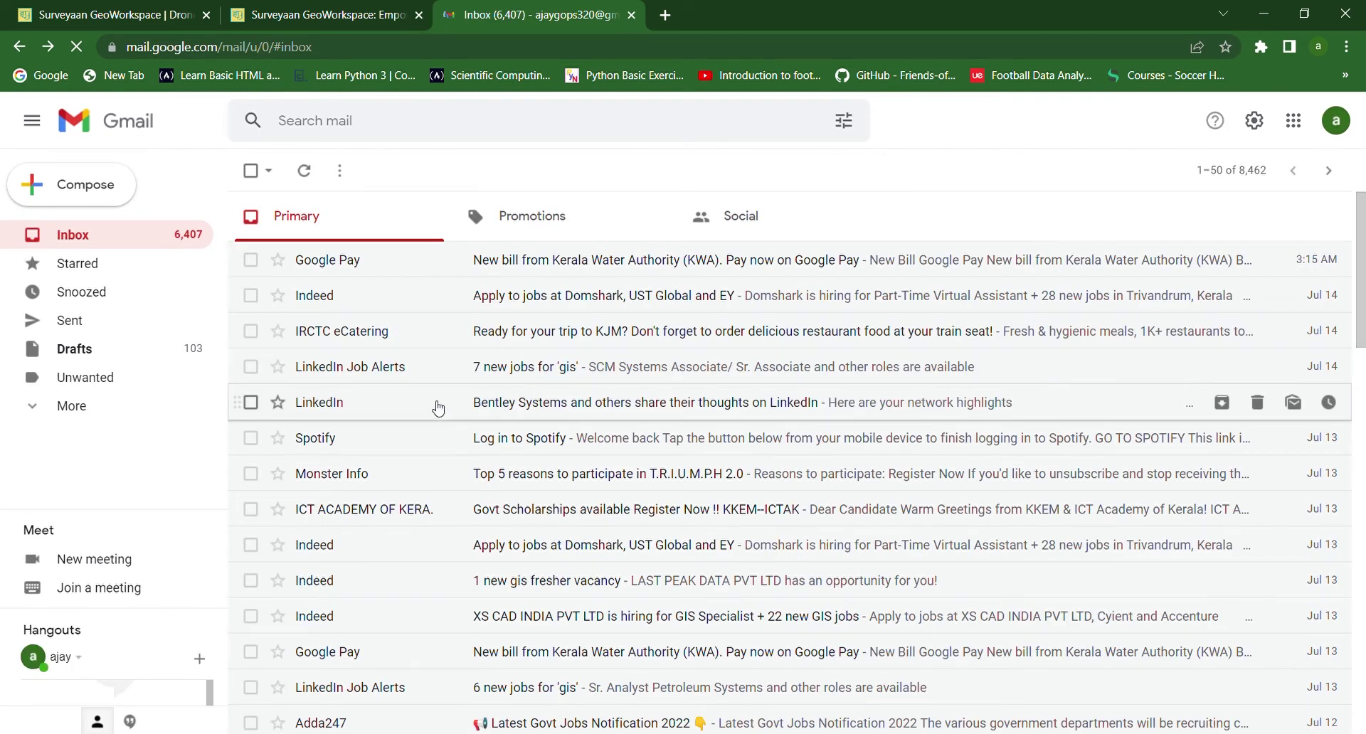
- Open Surveyaan's 'Verify your email for Surveyaan account' message from Gmail's Spam folder
click(96, 409)
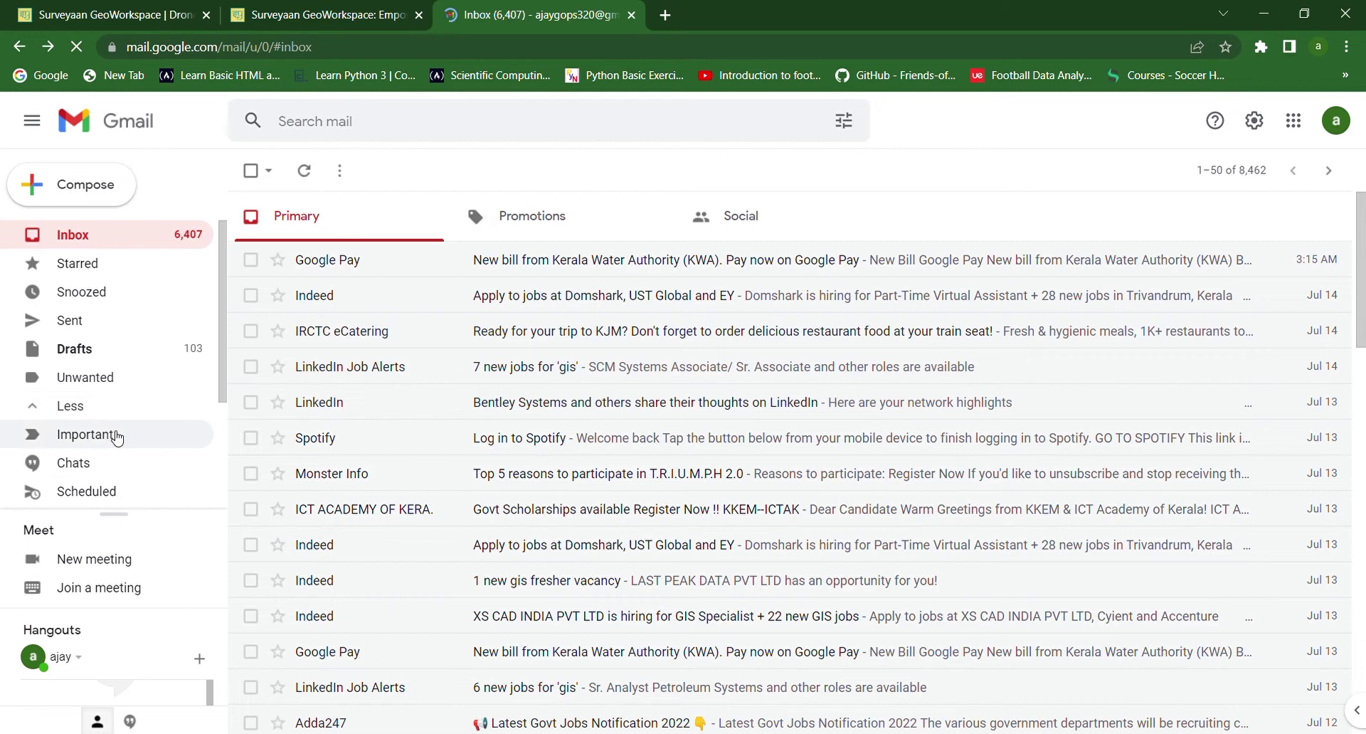
scroll(110, 435, down, 2)
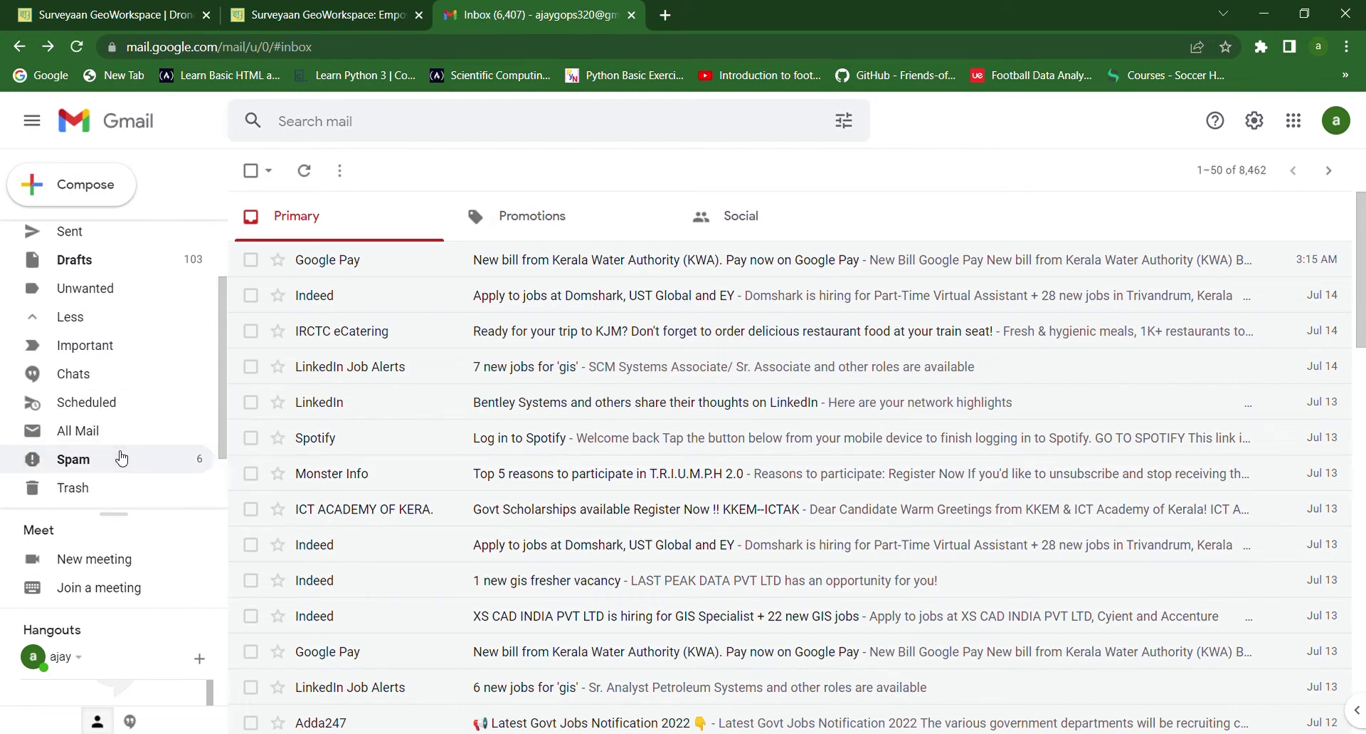
click(120, 455)
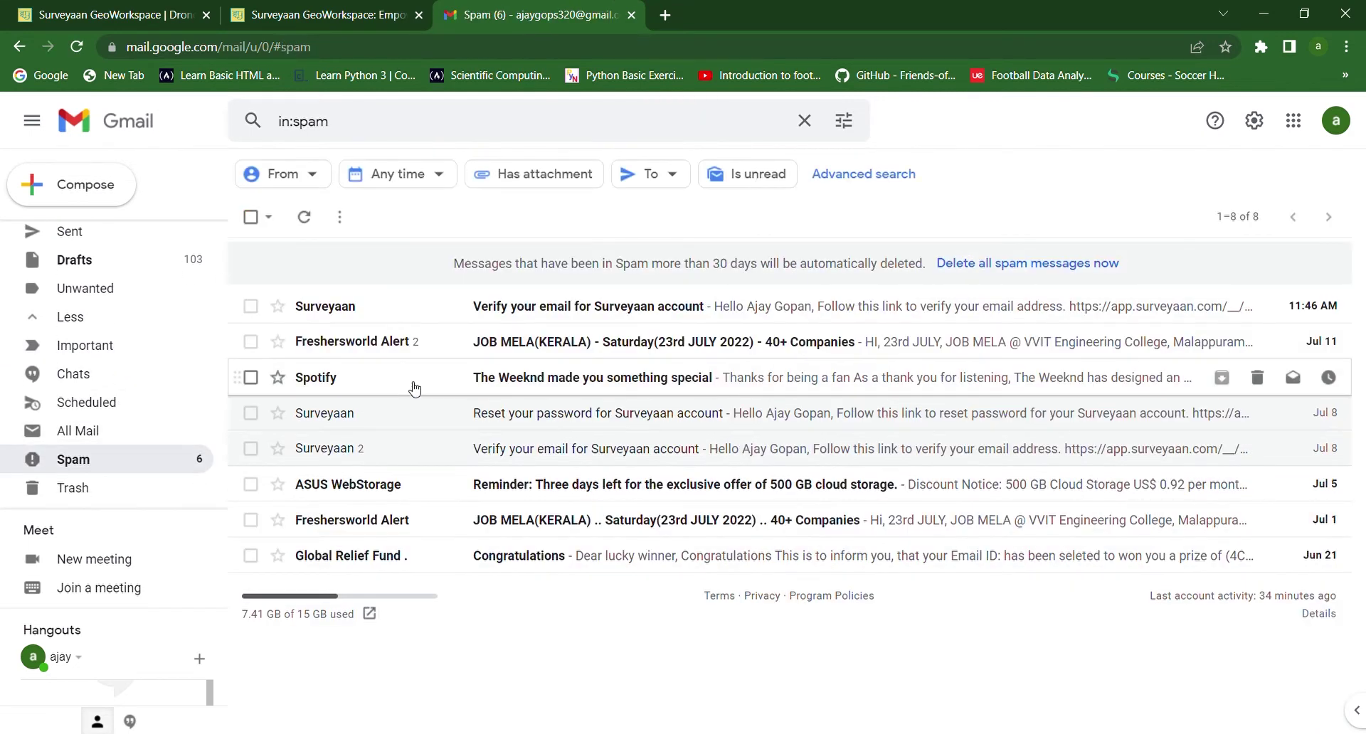
click(741, 319)
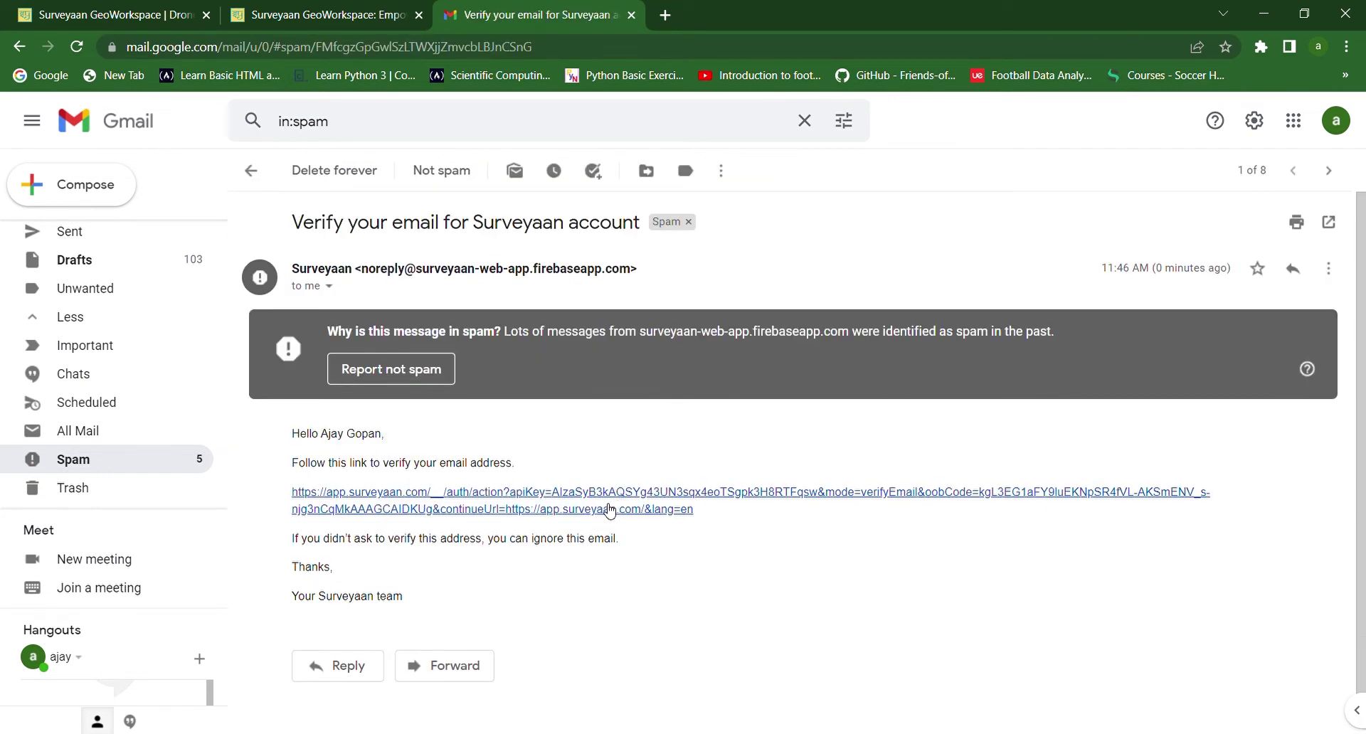
- Follow the verification link in the email and continue to the GeoWorkSpace site
click(608, 509)
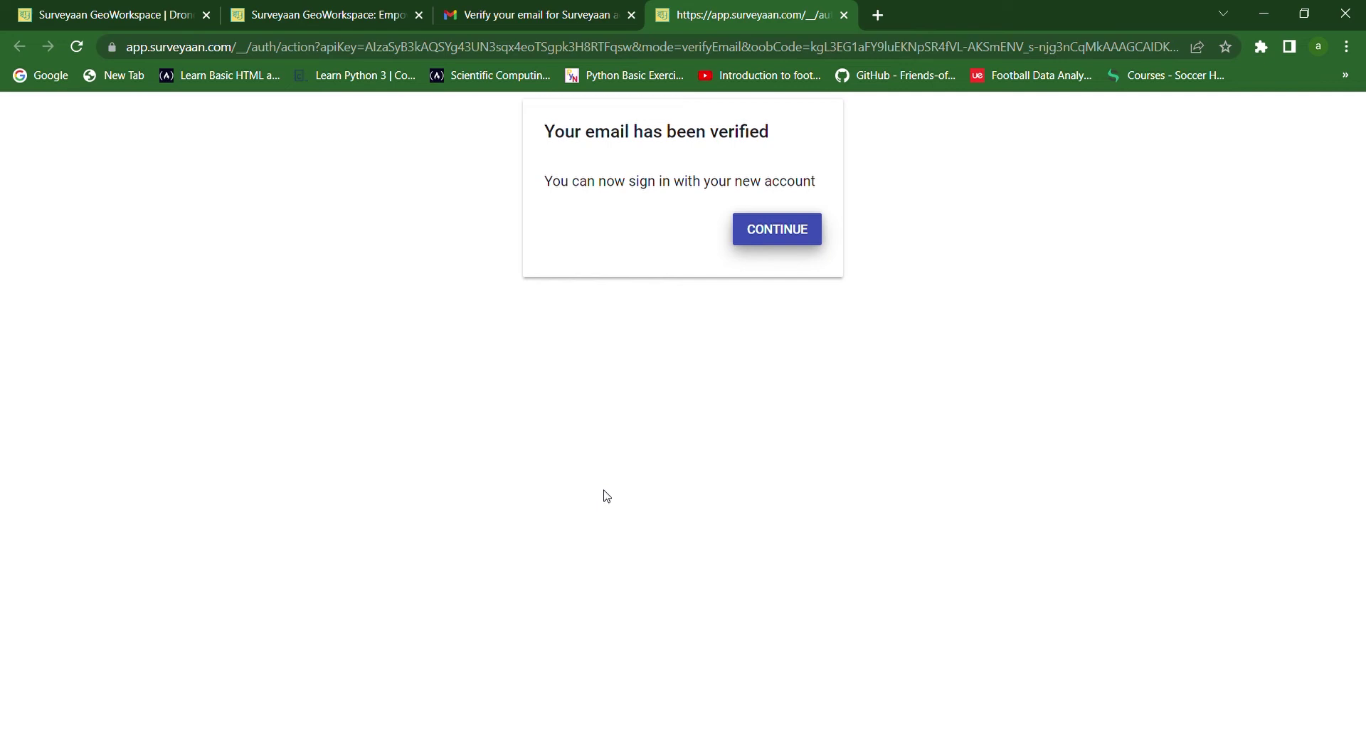
click(766, 240)
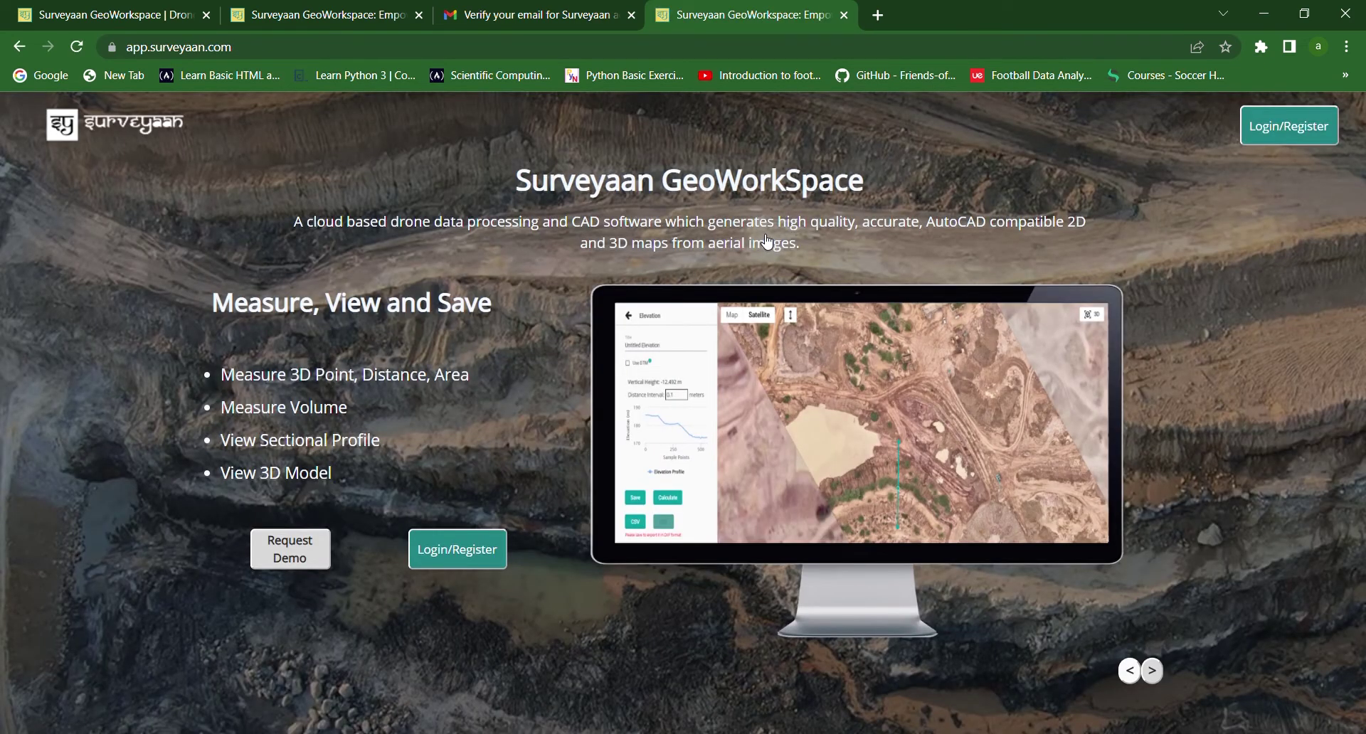
click(491, 549)
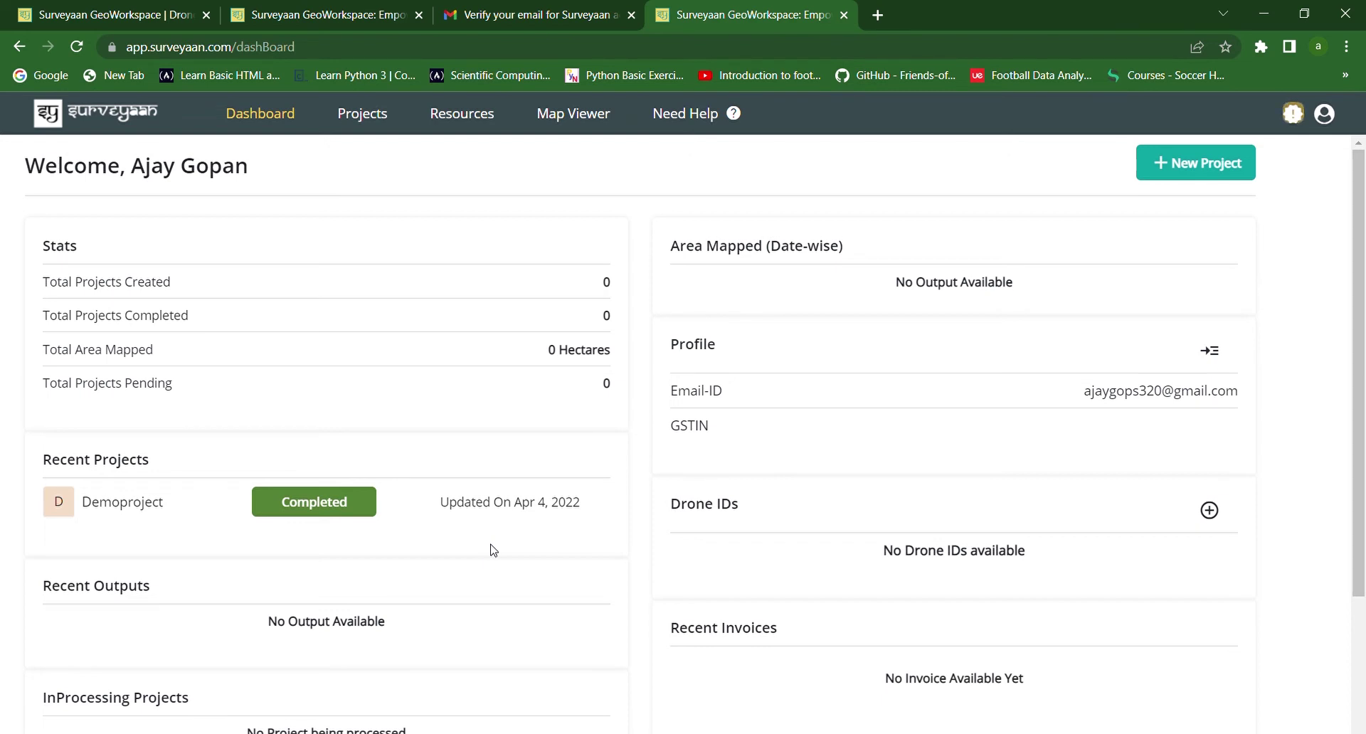
click(1324, 116)
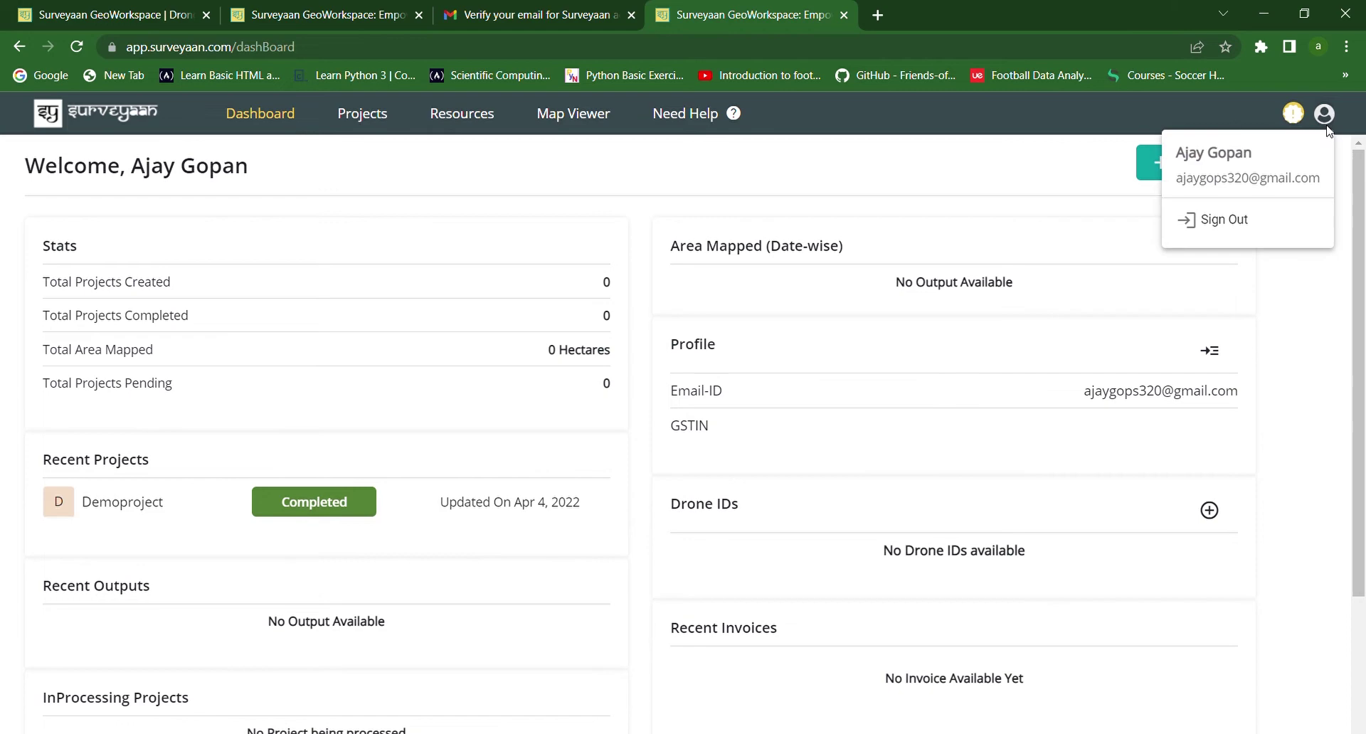
- Sign out, bring up the login form, and enter the account e-mail address
click(1227, 224)
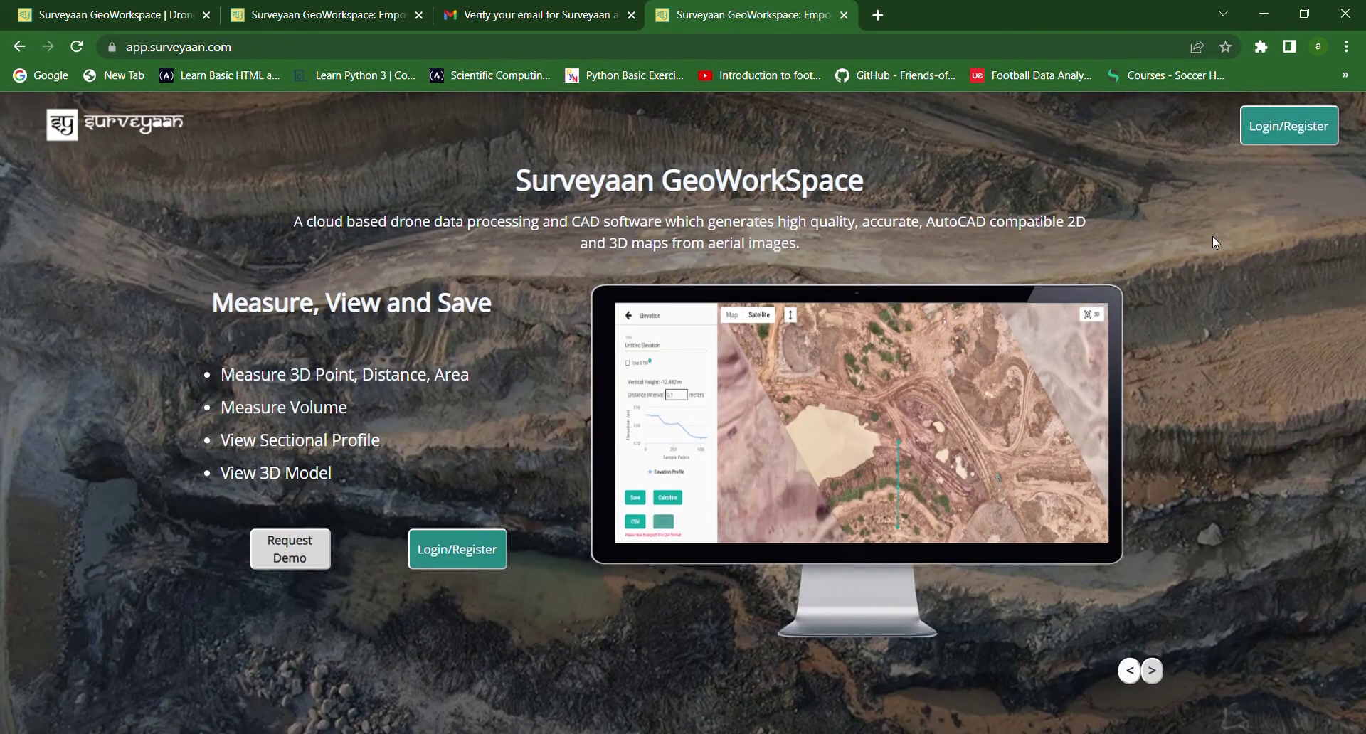
click(494, 554)
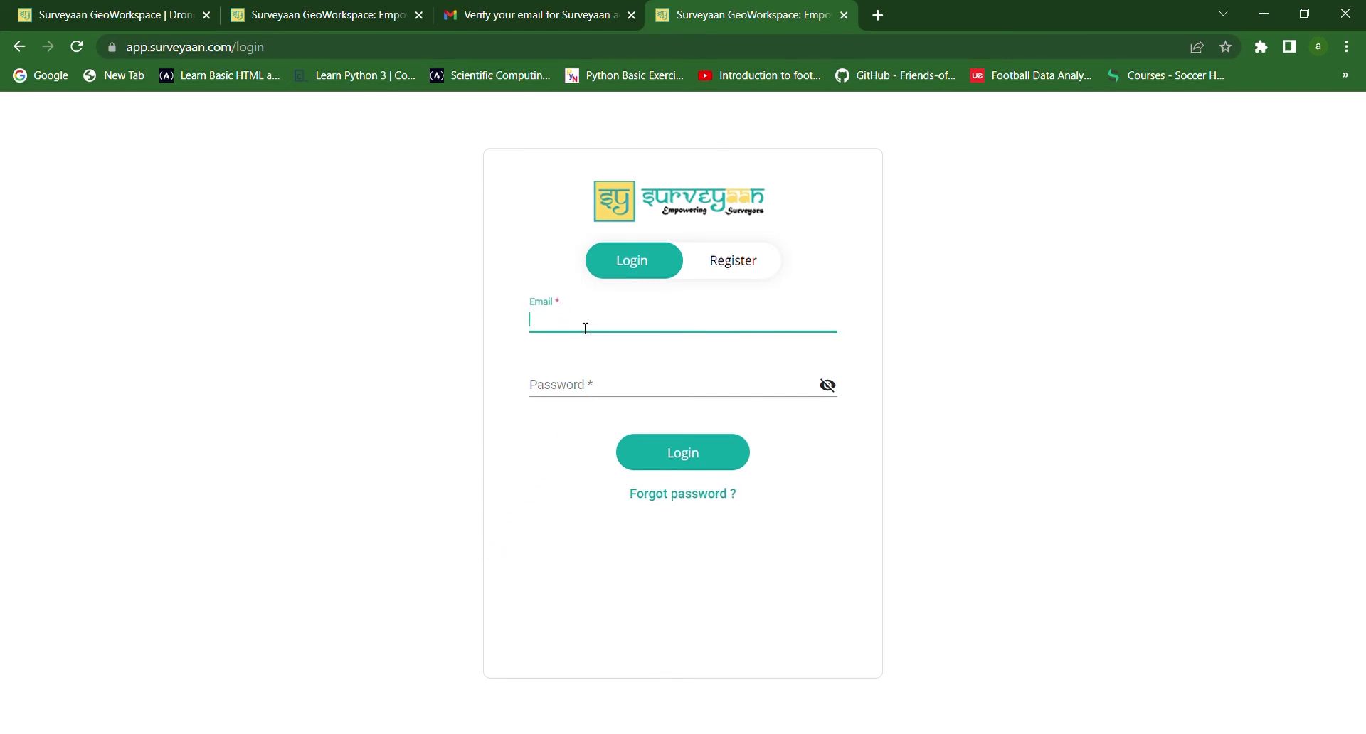
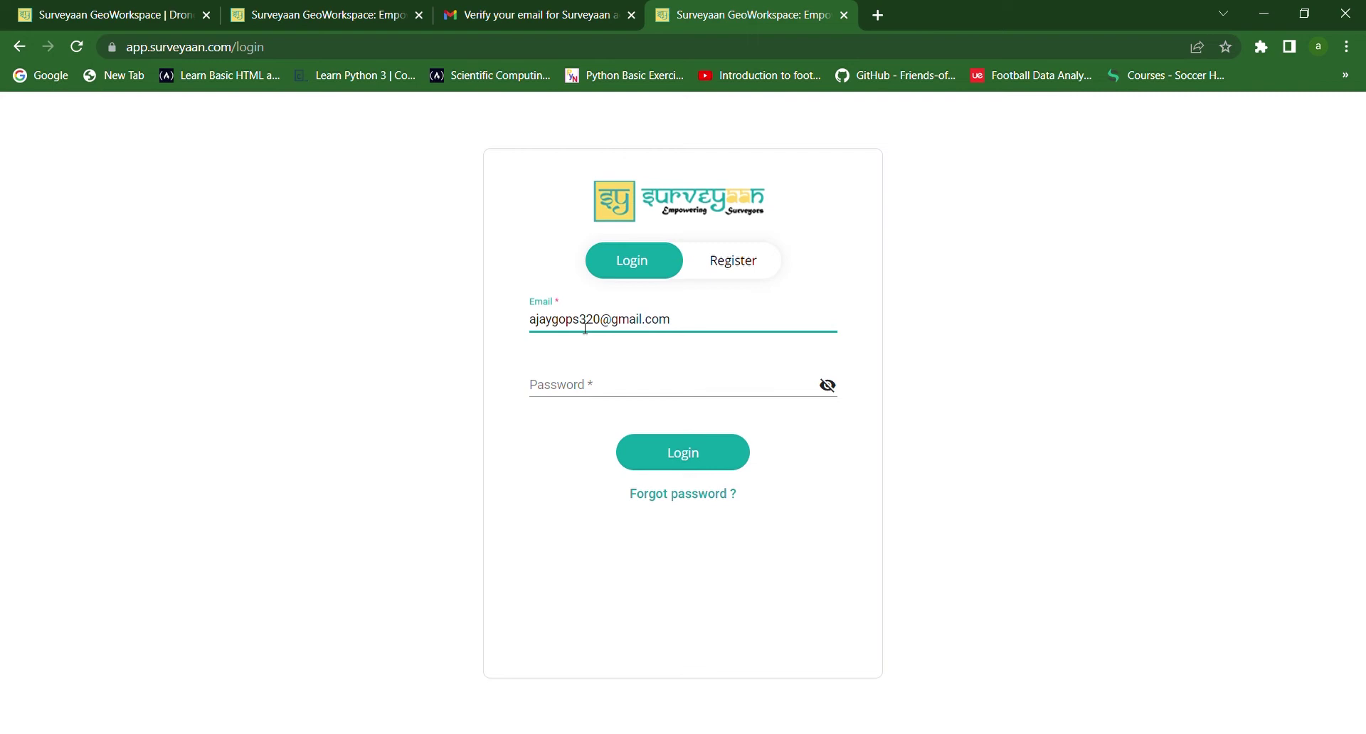
click(607, 391)
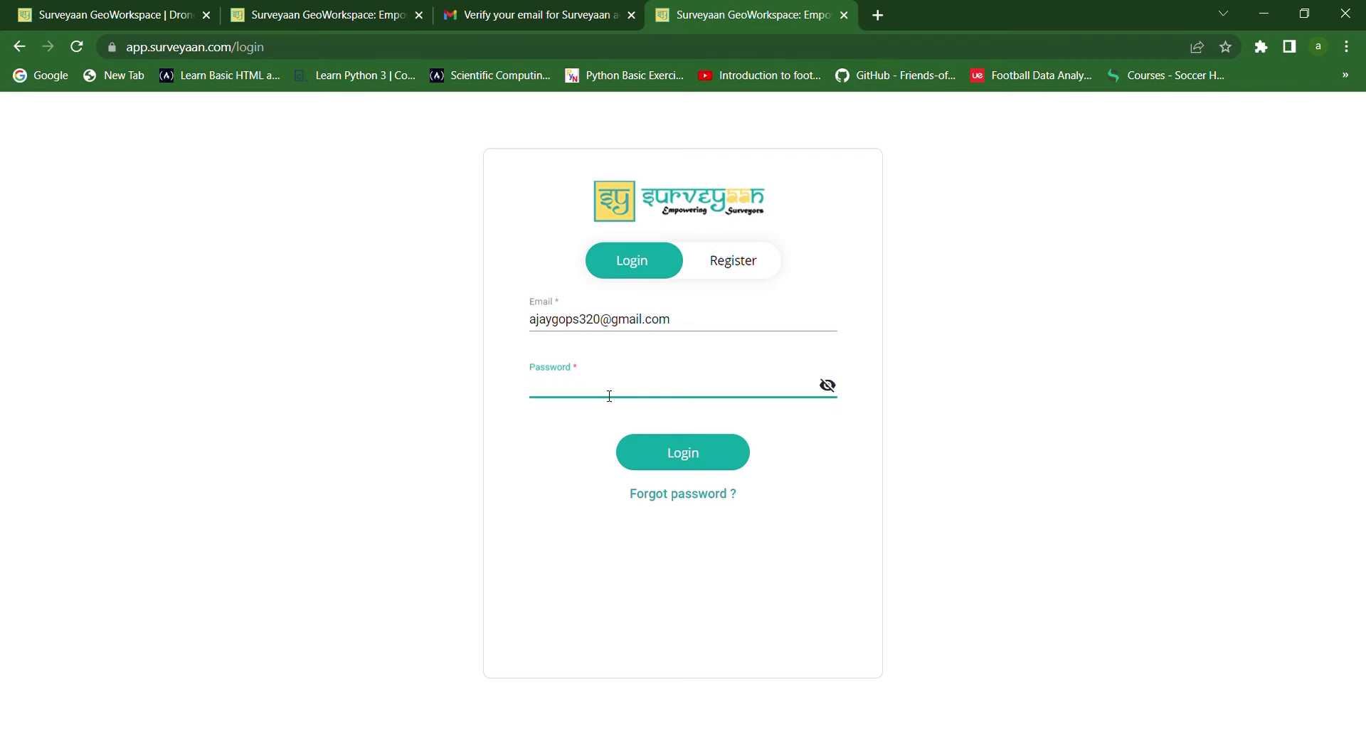
- Request a password-reset link for the account e-mail via 'Forgot password ?', then return to Gmail
click(640, 500)
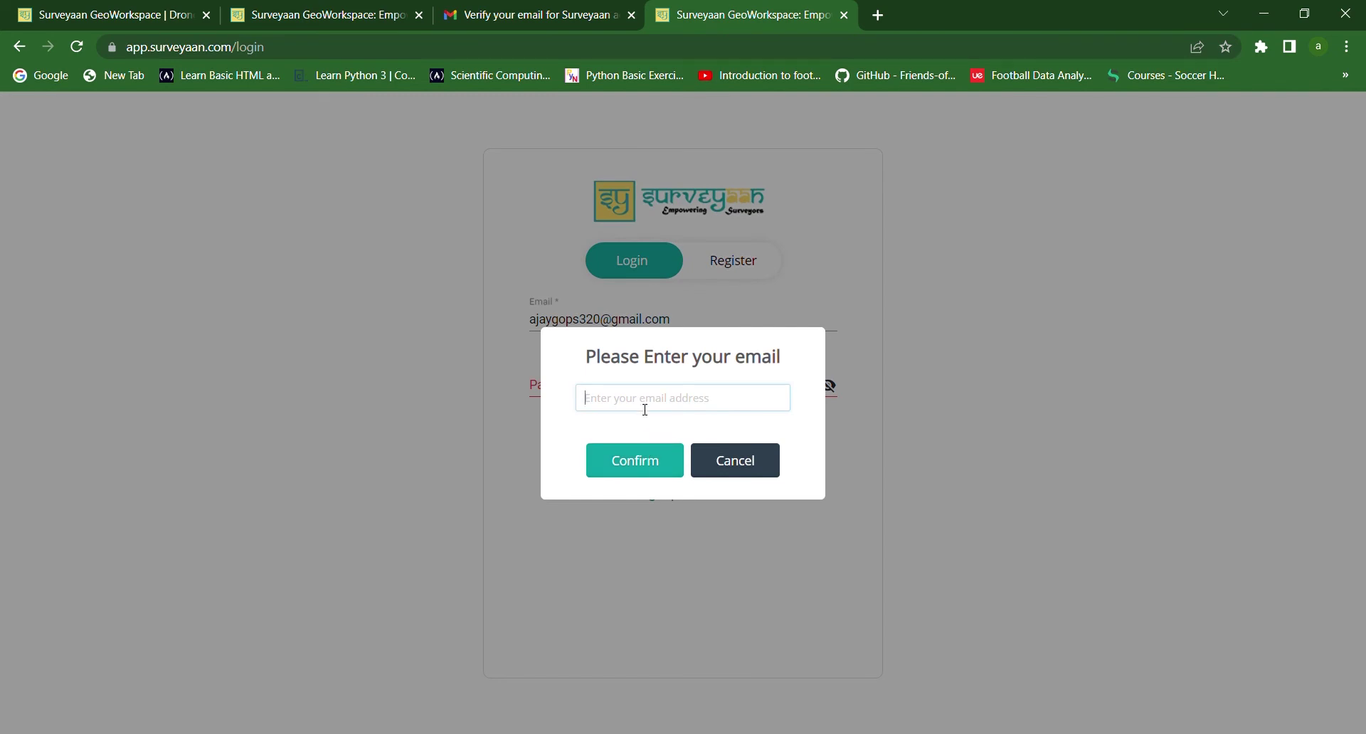
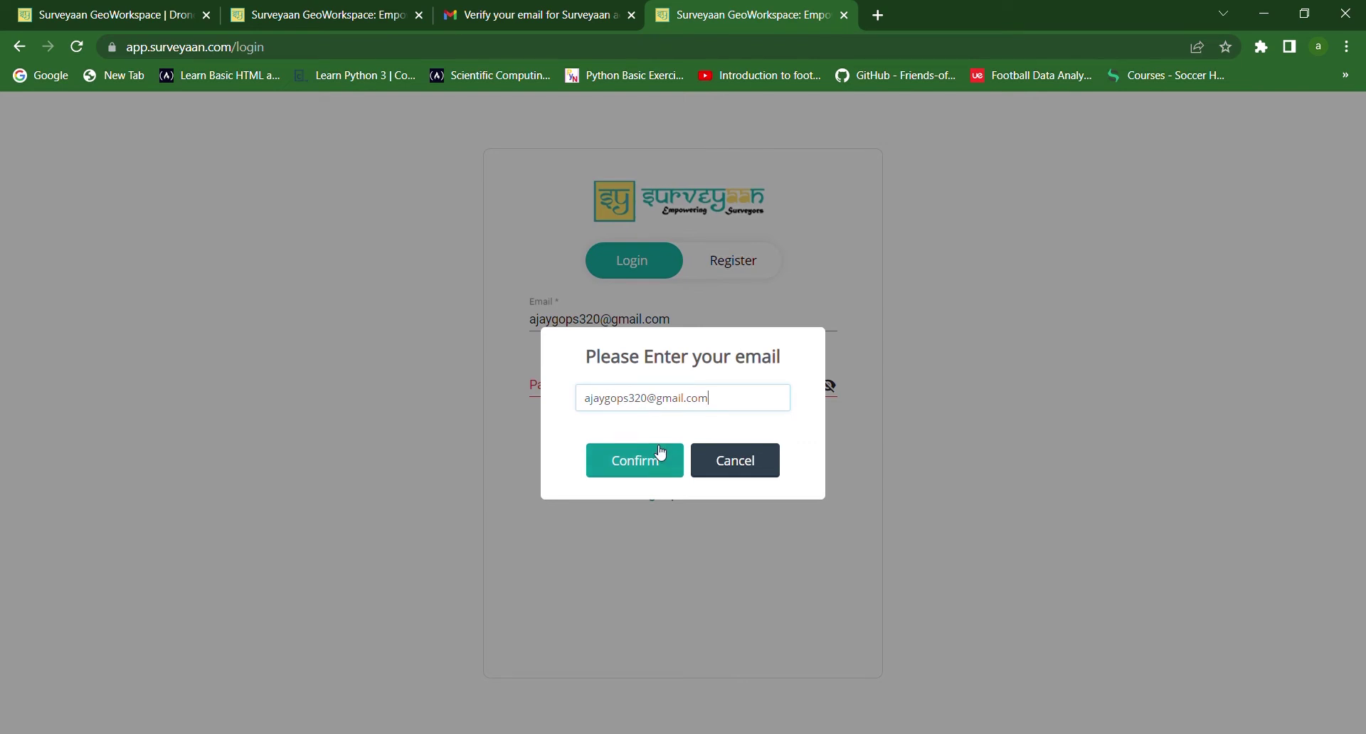
click(661, 455)
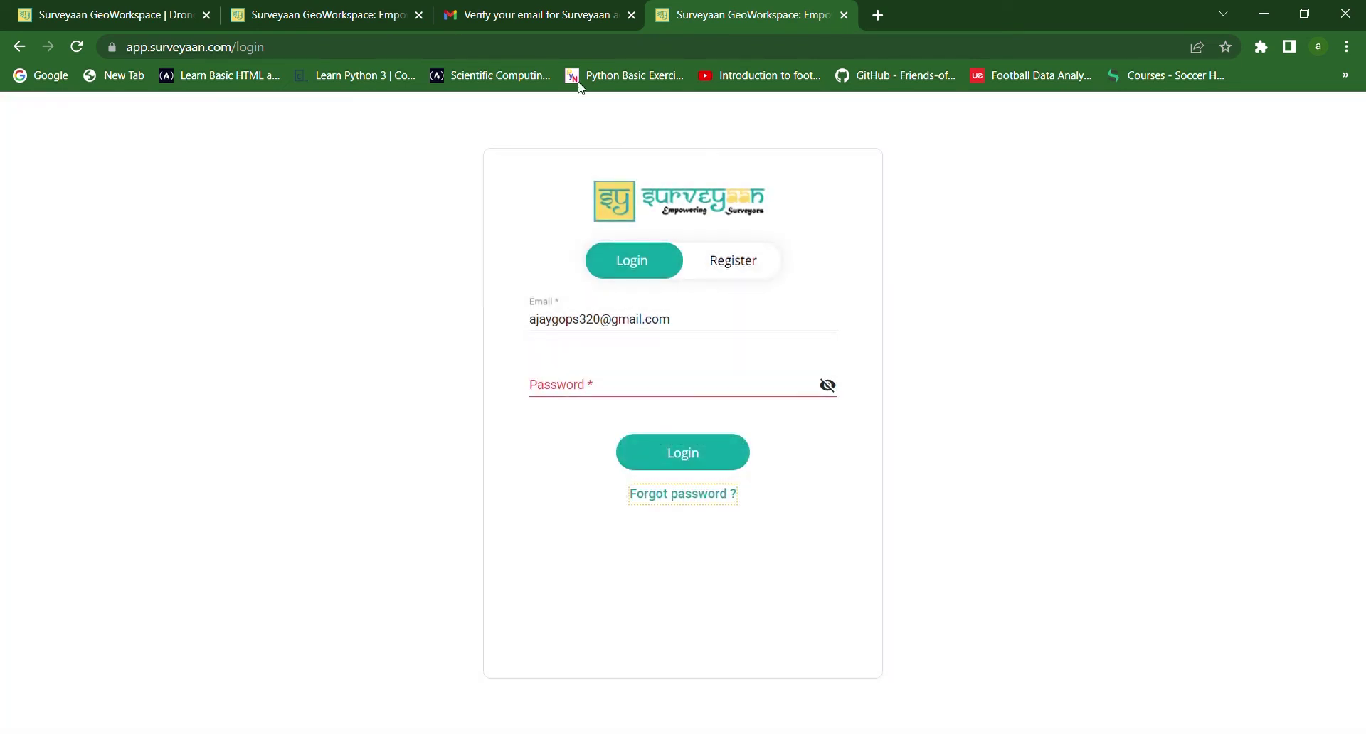
click(569, 19)
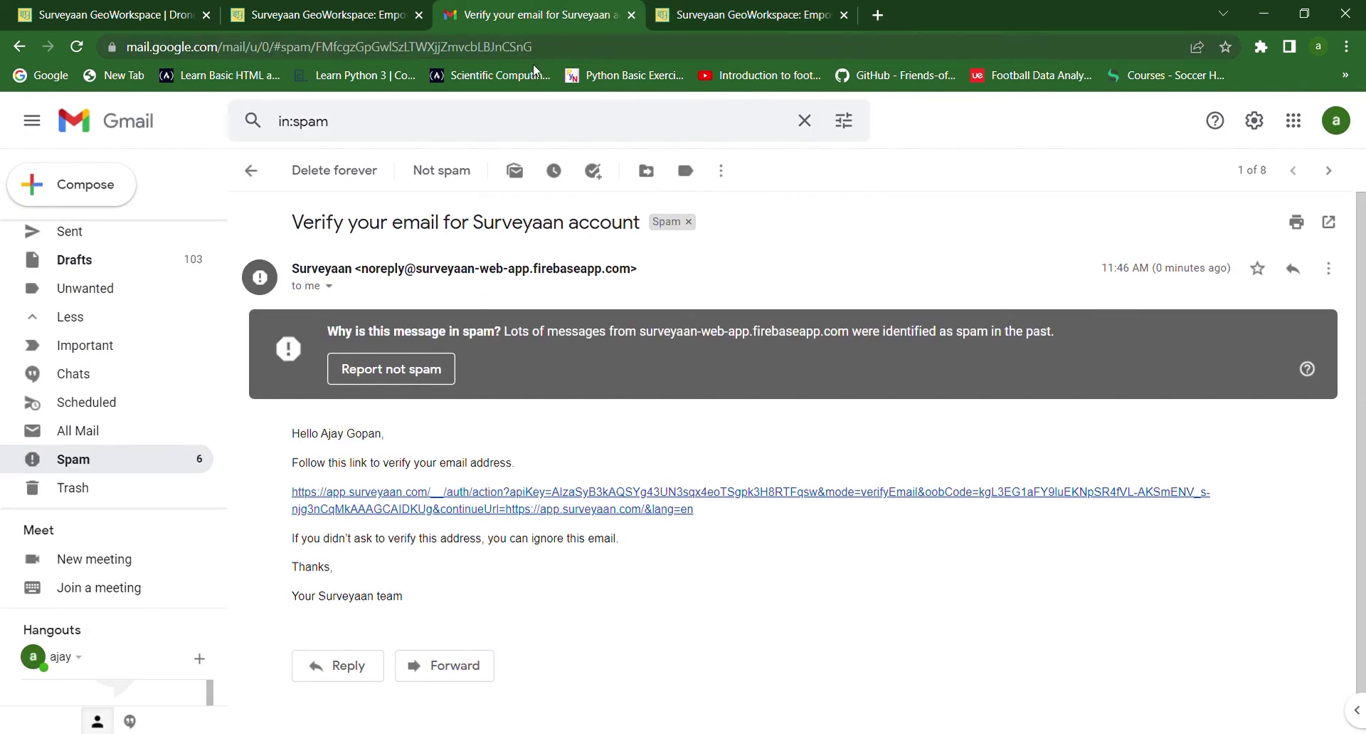
- Open the Surveyaan 'Reset your password' email from Gmail's Spam folder
click(128, 121)
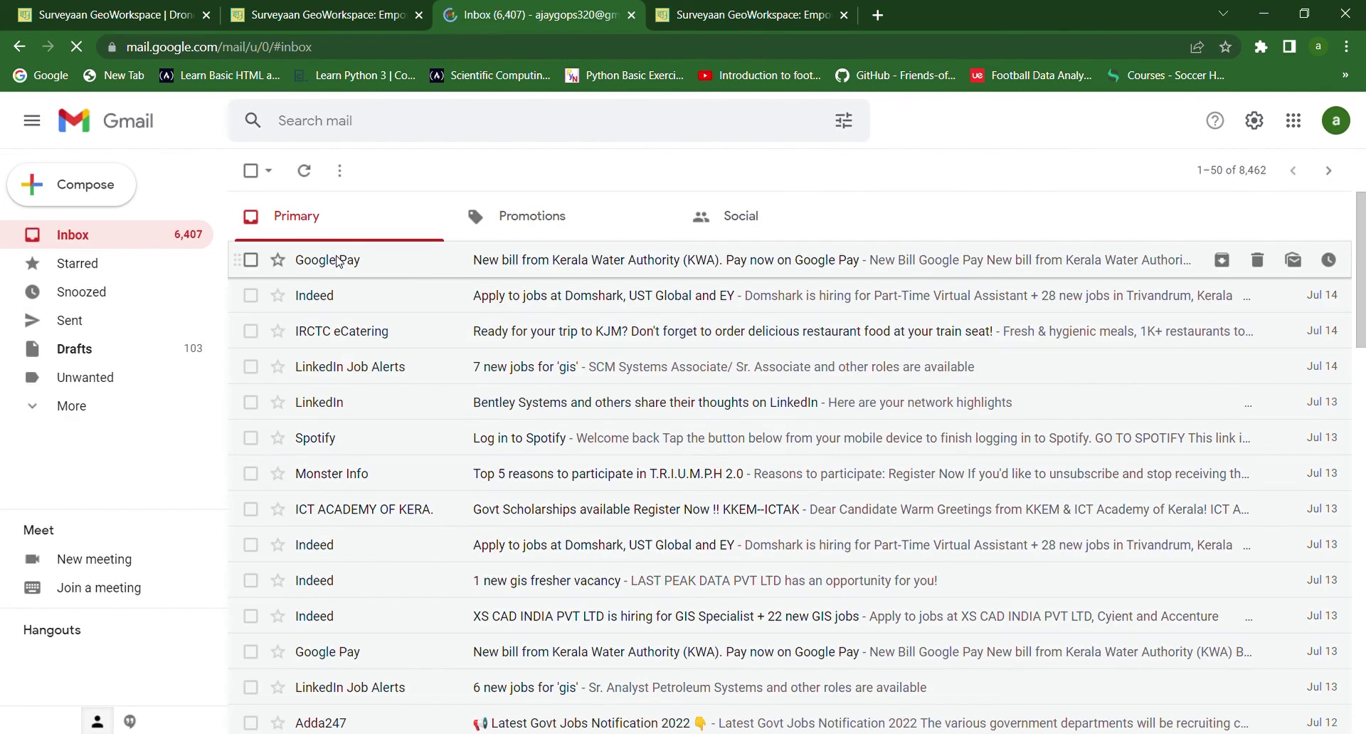
click(114, 407)
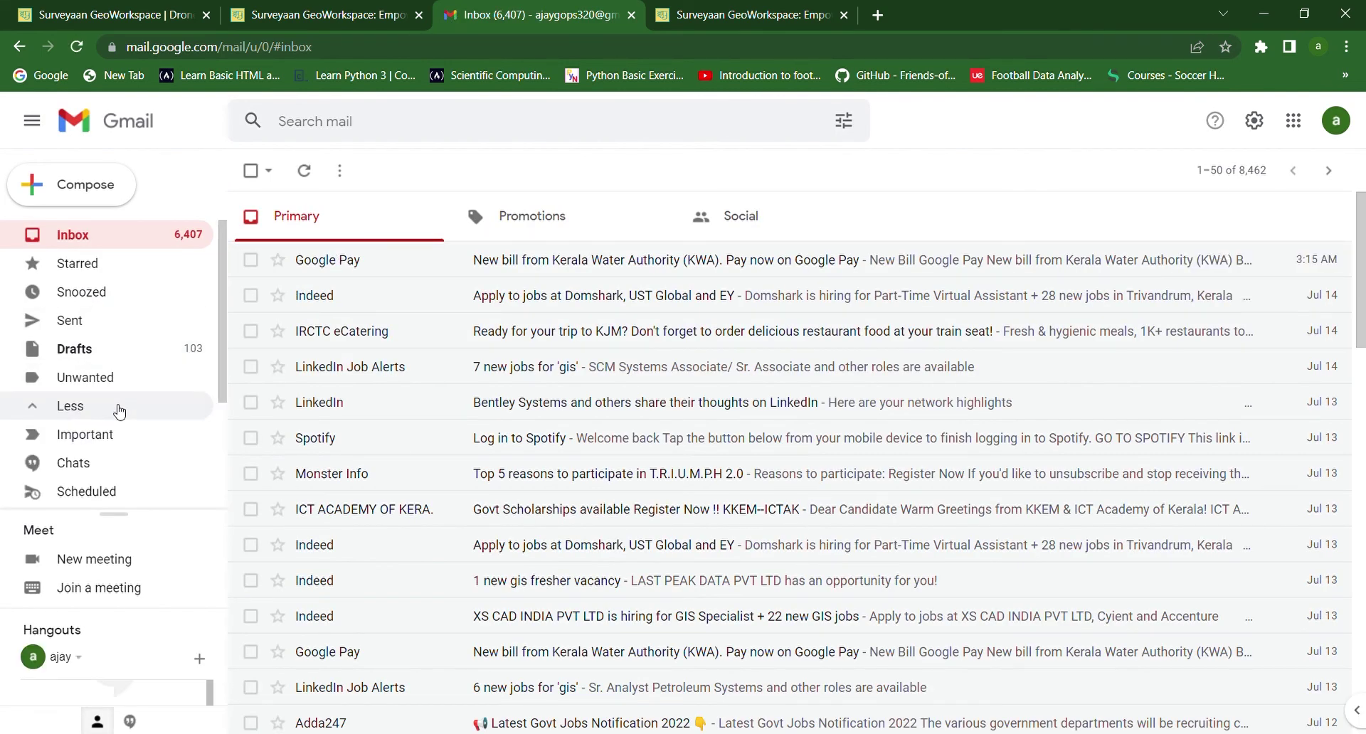
scroll(118, 437, down, 1)
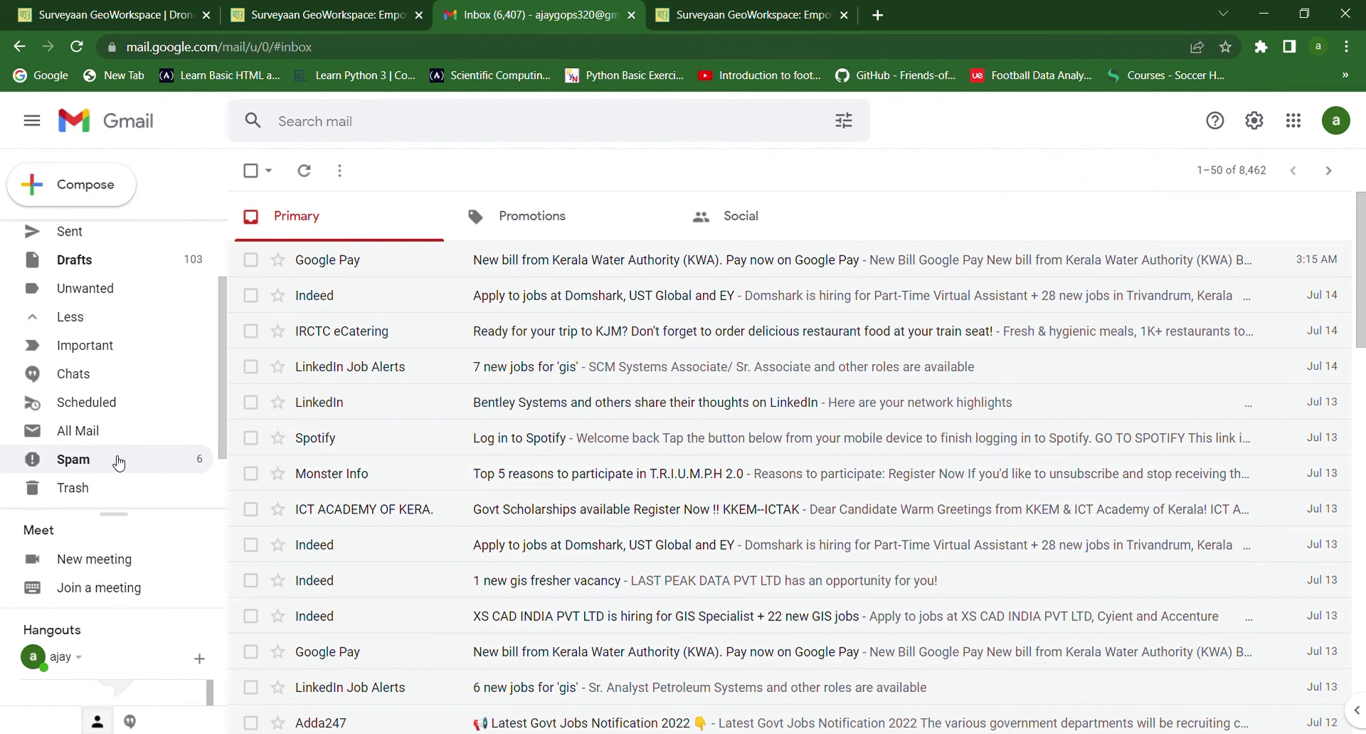
click(118, 463)
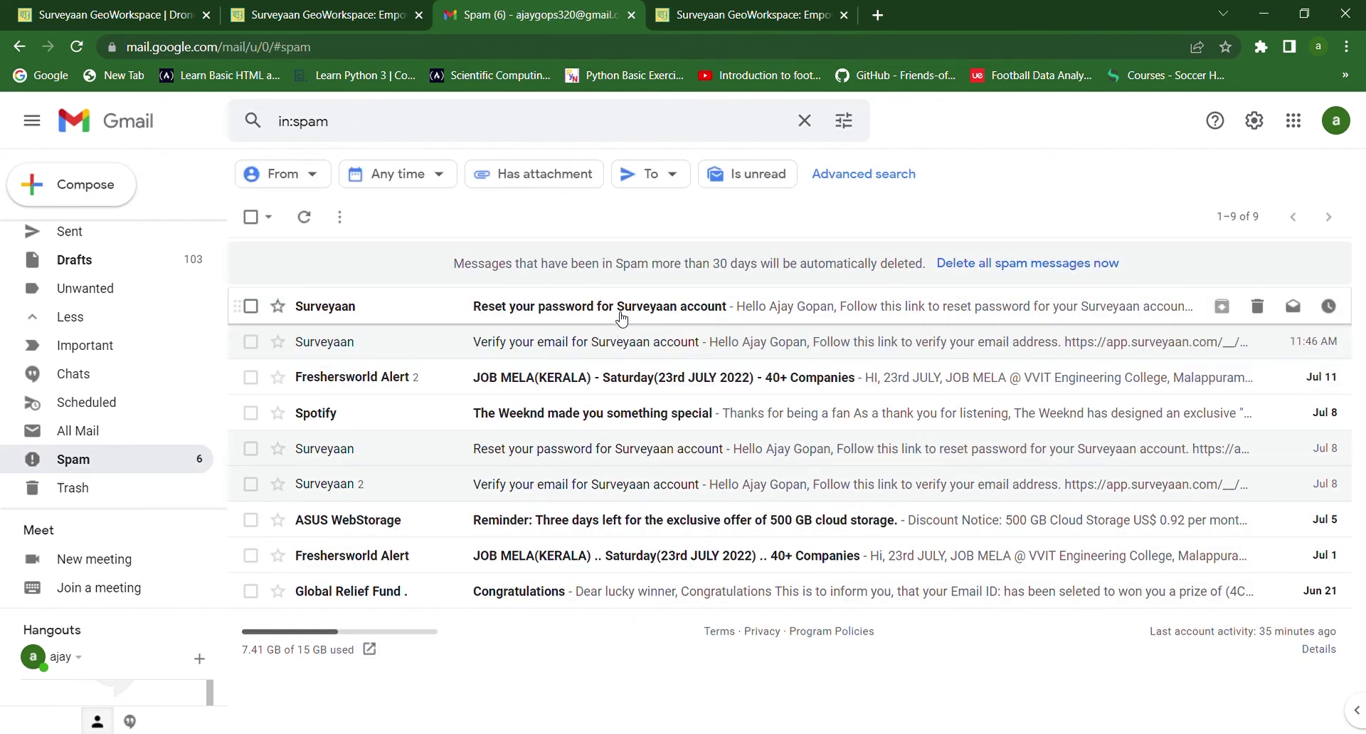
click(621, 317)
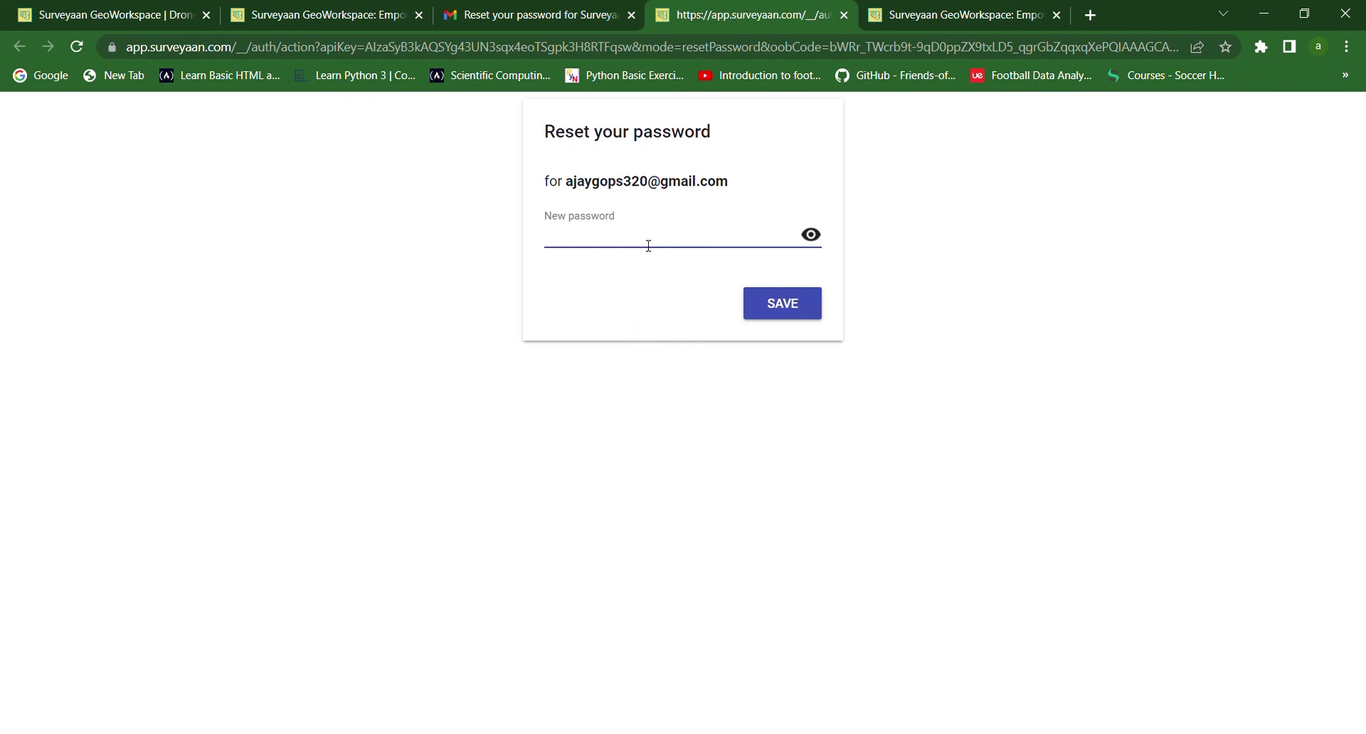
- Save a new account password in the reset form and continue to the landing page
text(••••••••••)
click(766, 299)
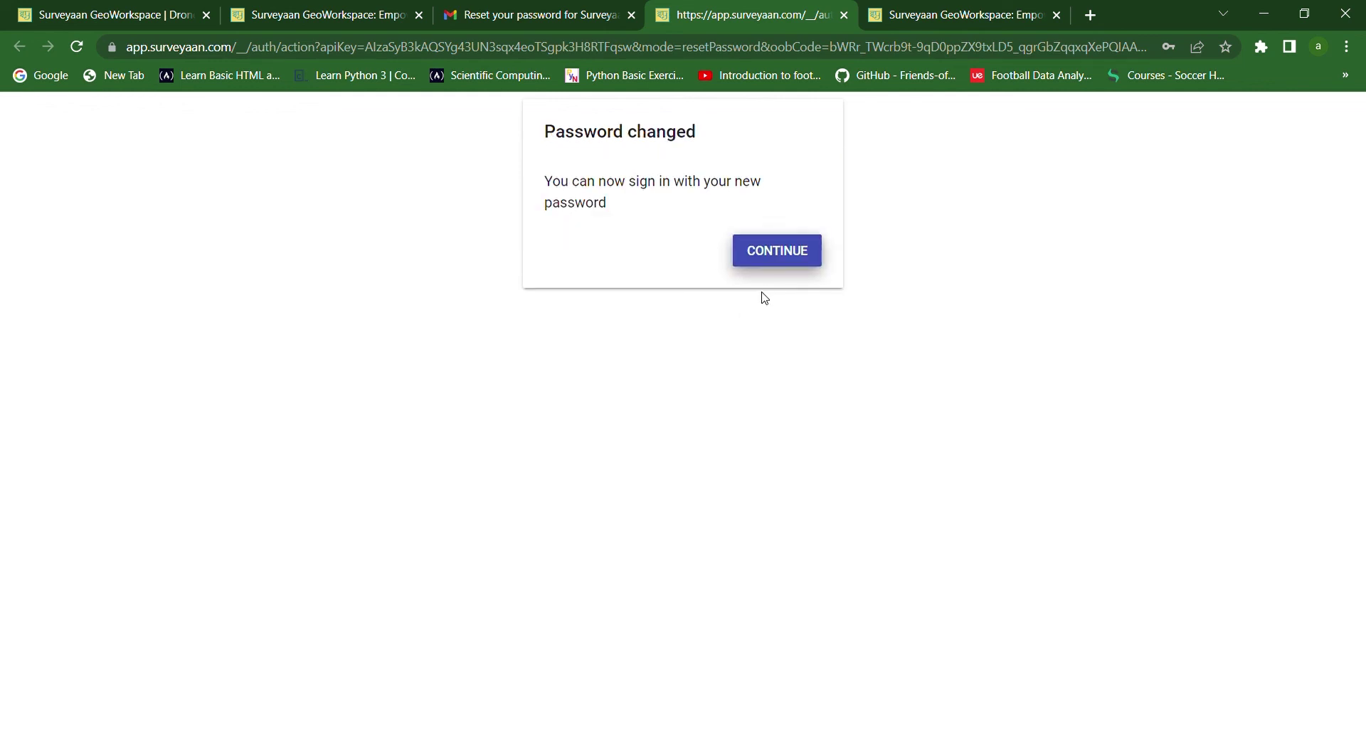
click(776, 258)
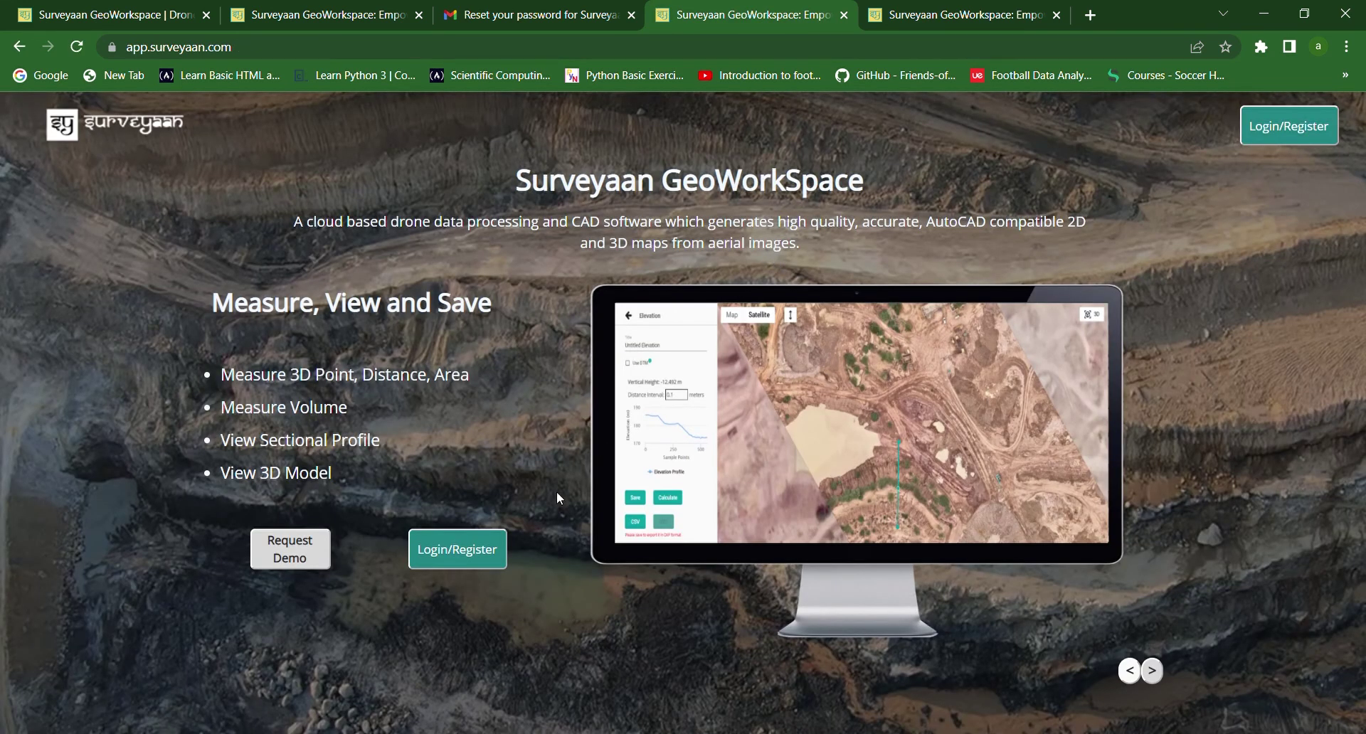
- Log in to GeoWorkspace with the account e-mail and the new password
click(496, 550)
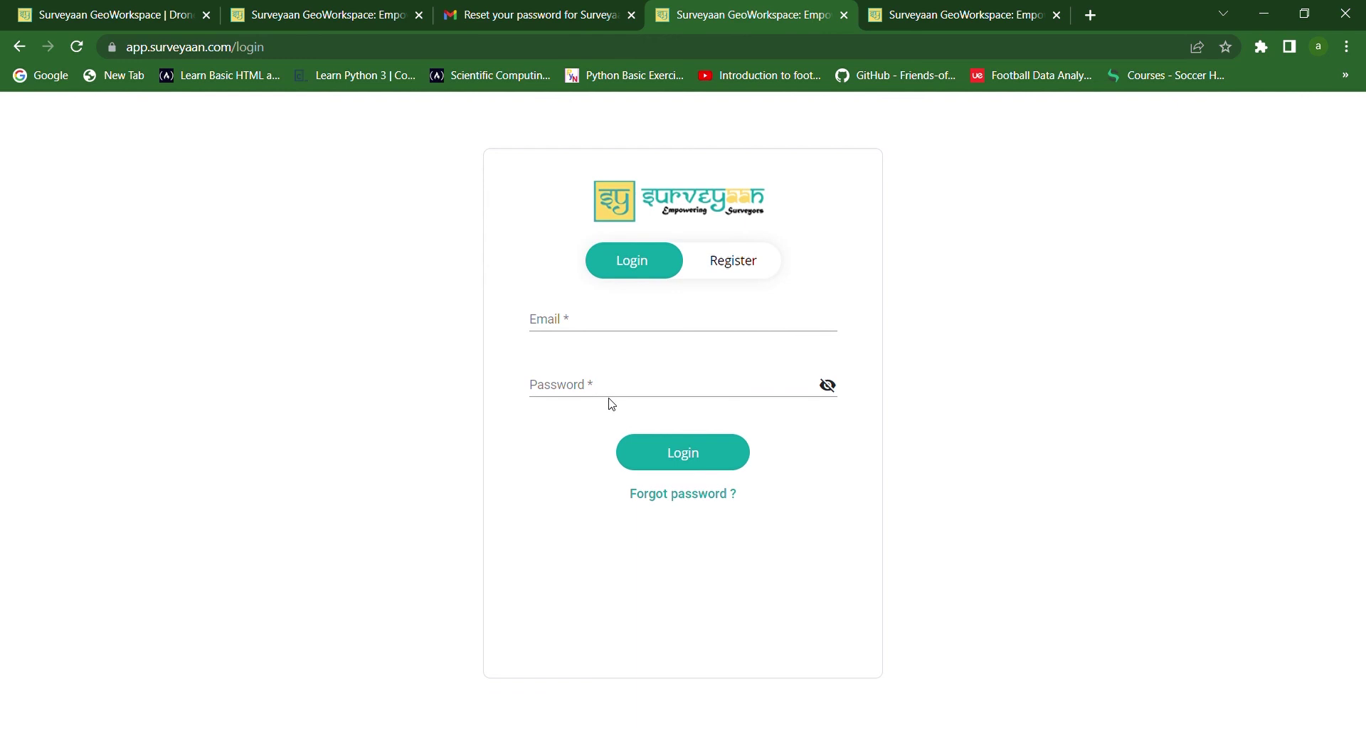
click(616, 329)
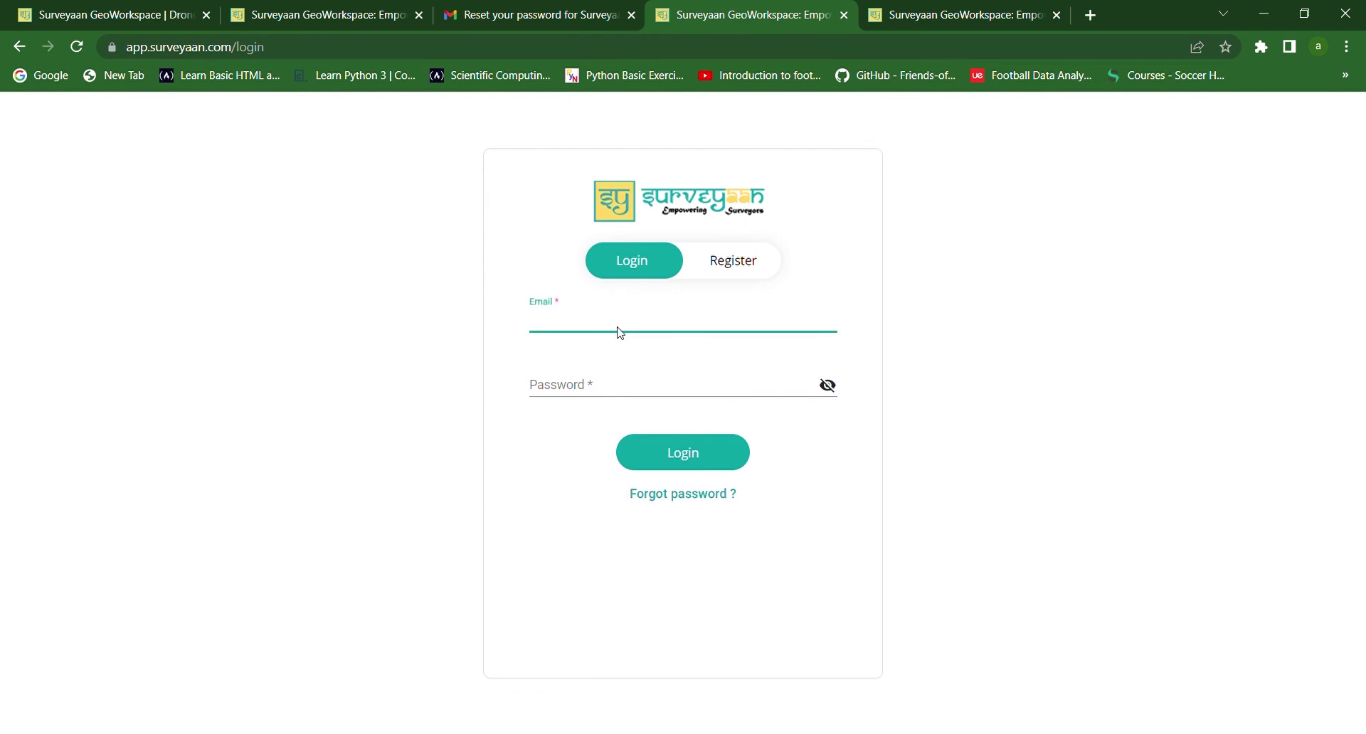
text(ajay)
click(639, 349)
click(610, 387)
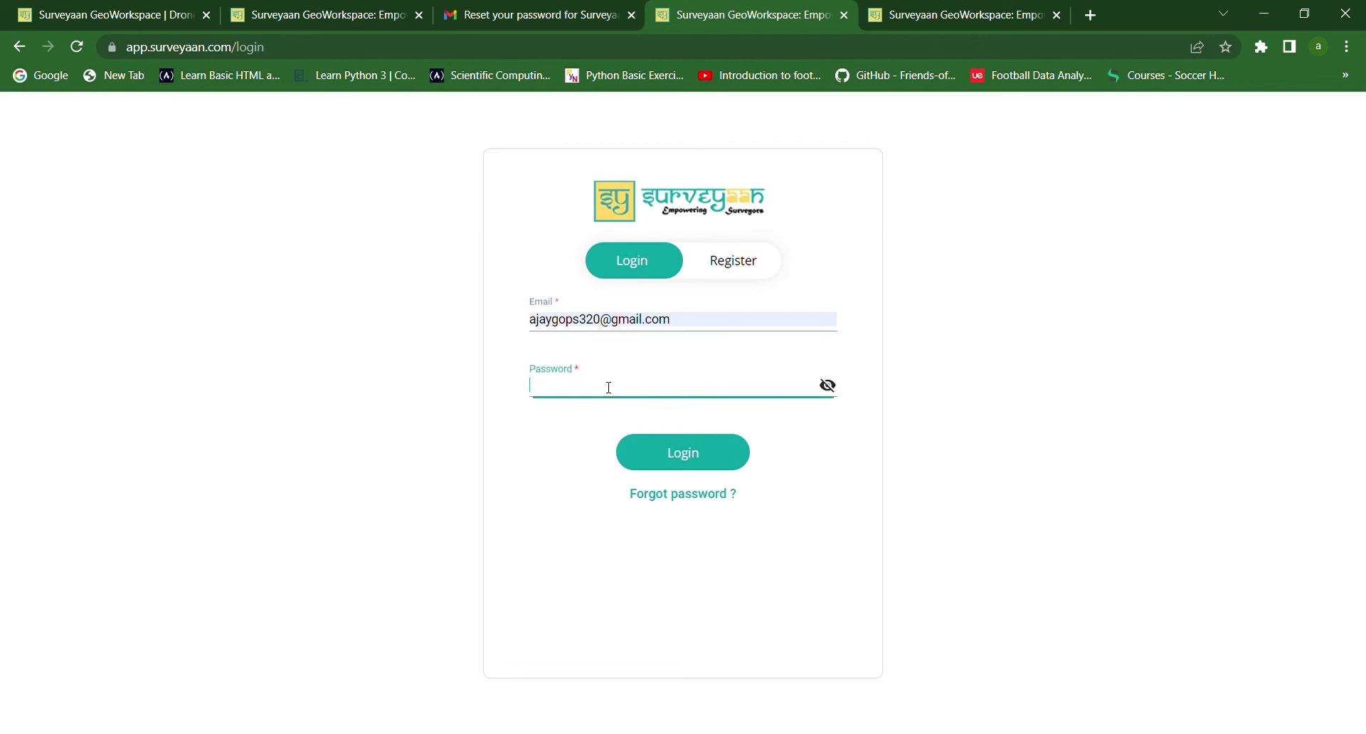
text(a)
text(•••••••)
click(653, 447)
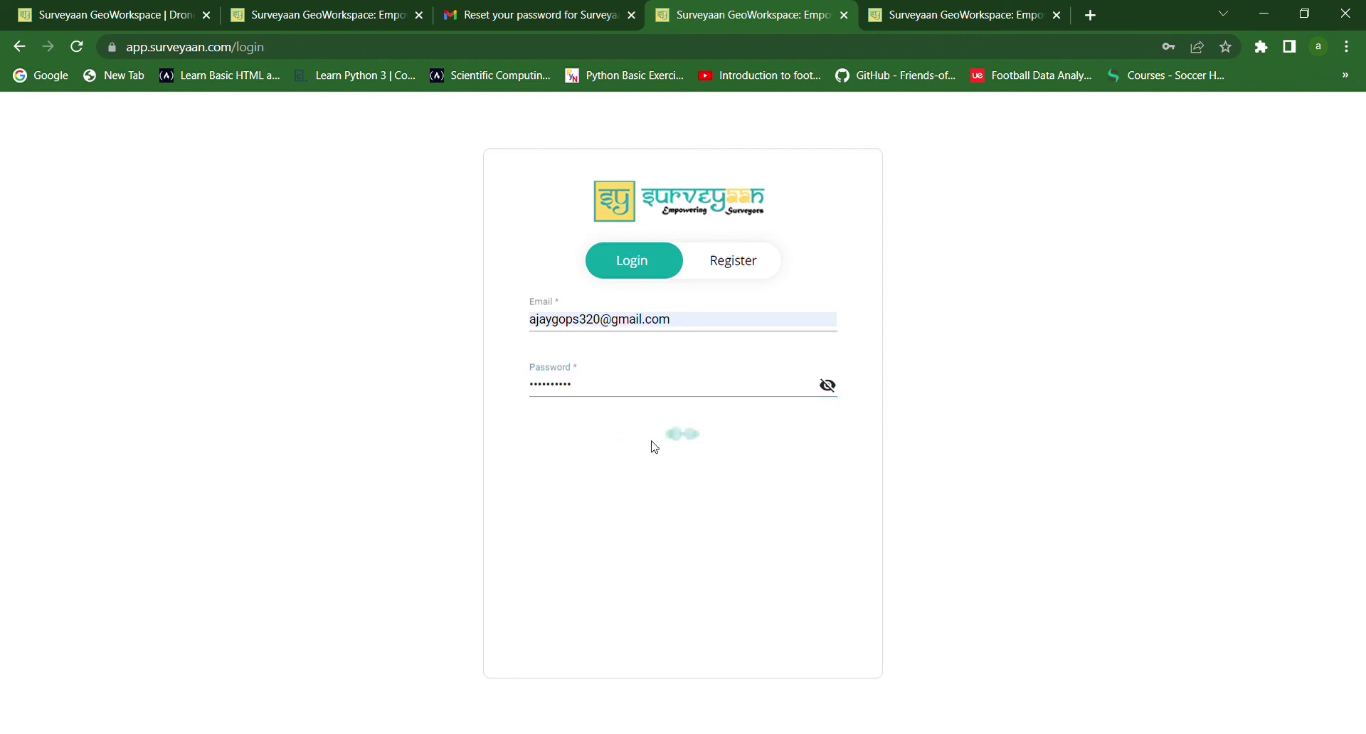